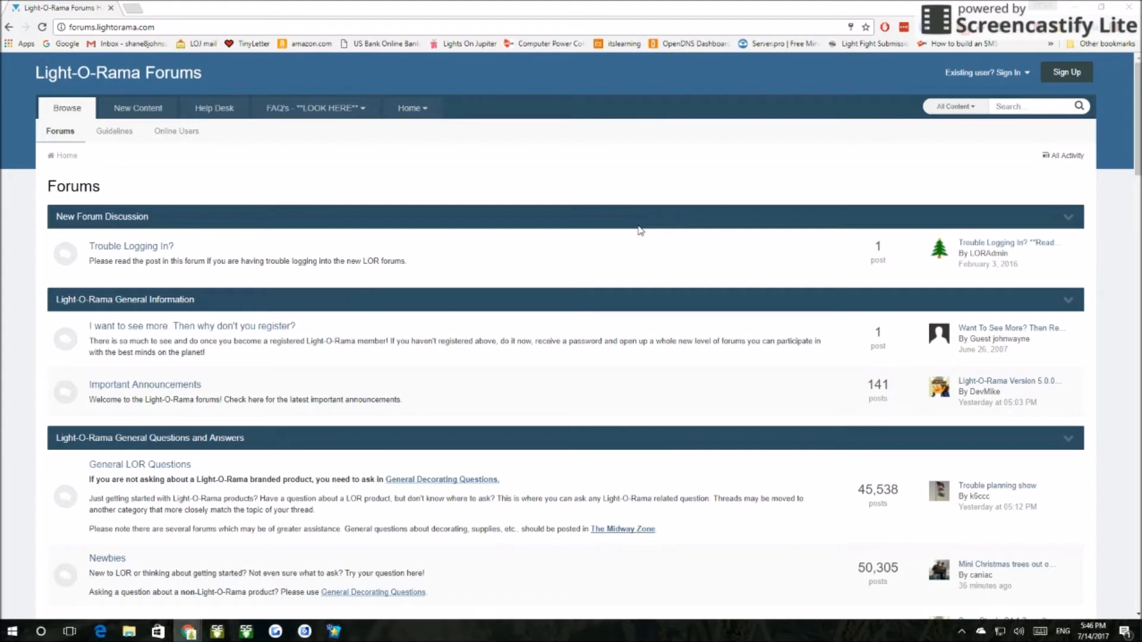
# Search the forum for "beta" and download LOR-5.0.0.exe from the Light-O-Rama Version 5.0.0 open beta announcement
pyautogui.press('Return')
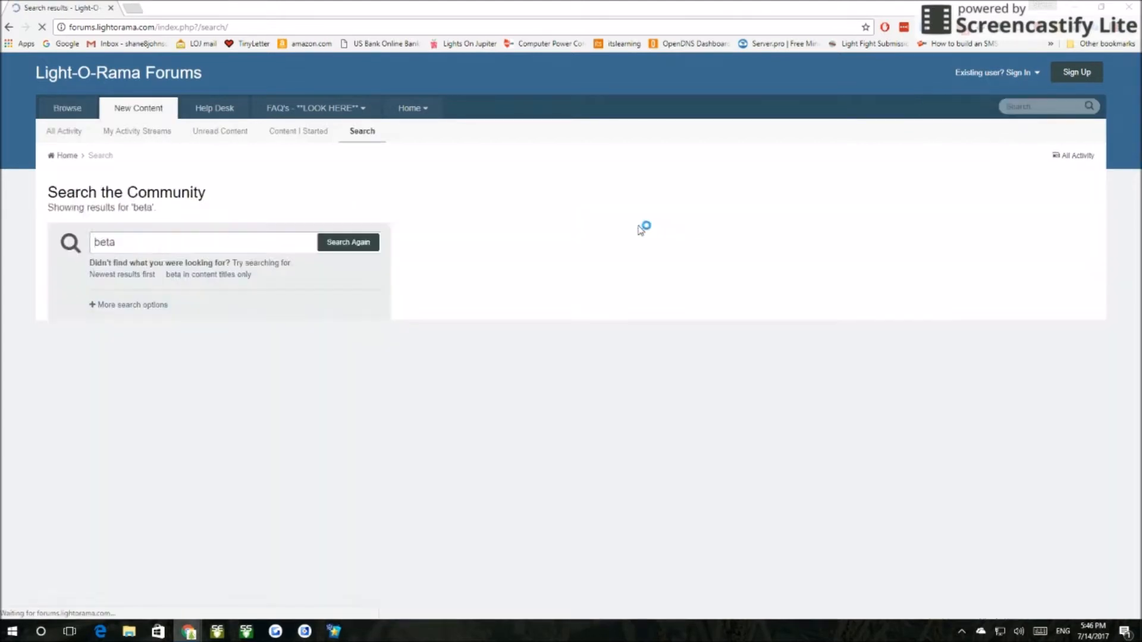
pyautogui.scroll(-2, 365, 283)
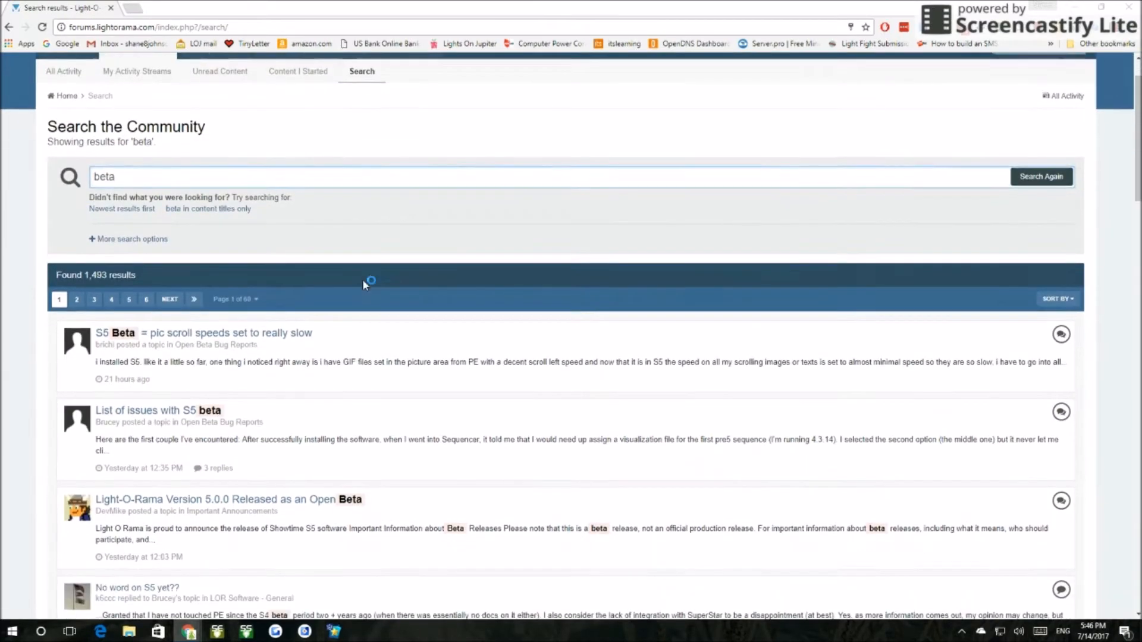
pyautogui.scroll(-1, 364, 283)
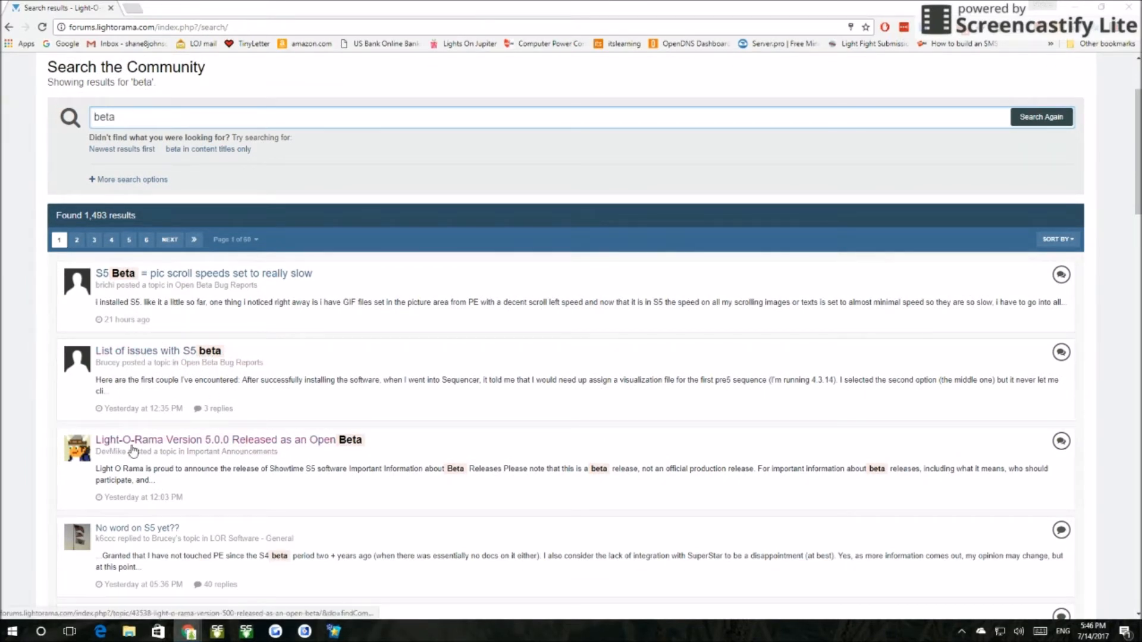
pyautogui.click(216, 444)
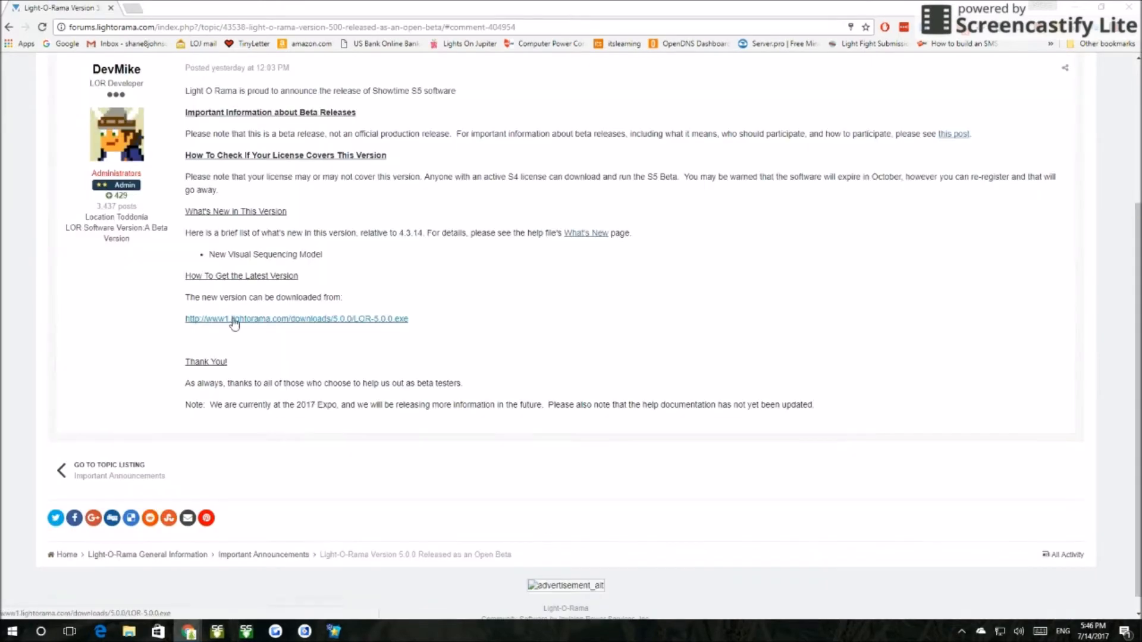
pyautogui.click(258, 324)
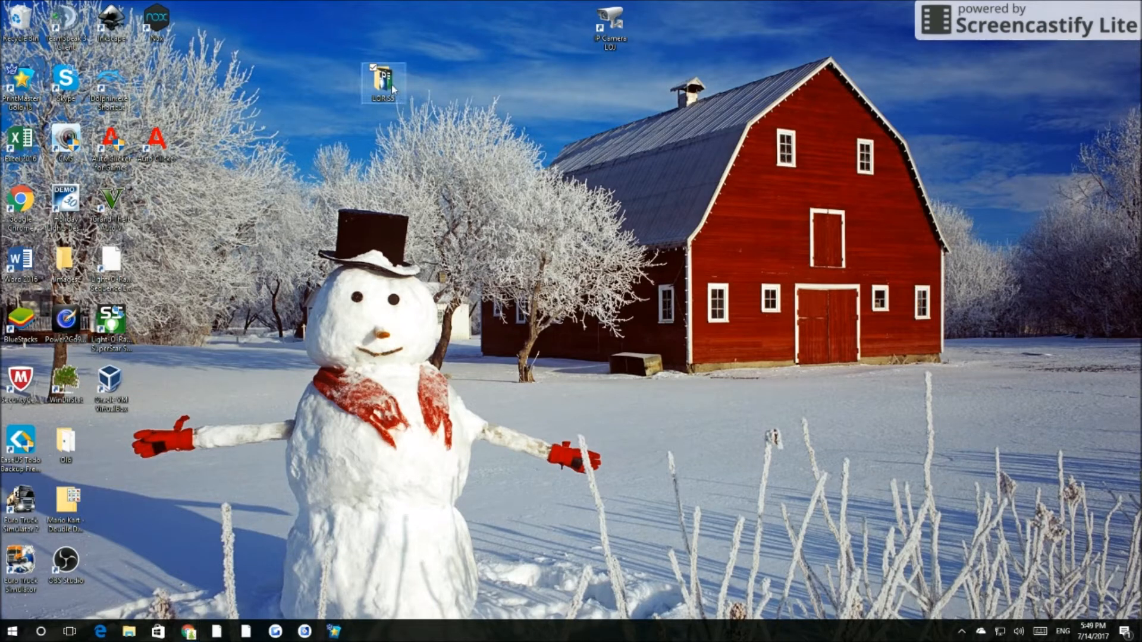
# Open the LOR S5 folder from the desktop in a maximized window and look through its program files
pyautogui.doubleClick(391, 83)
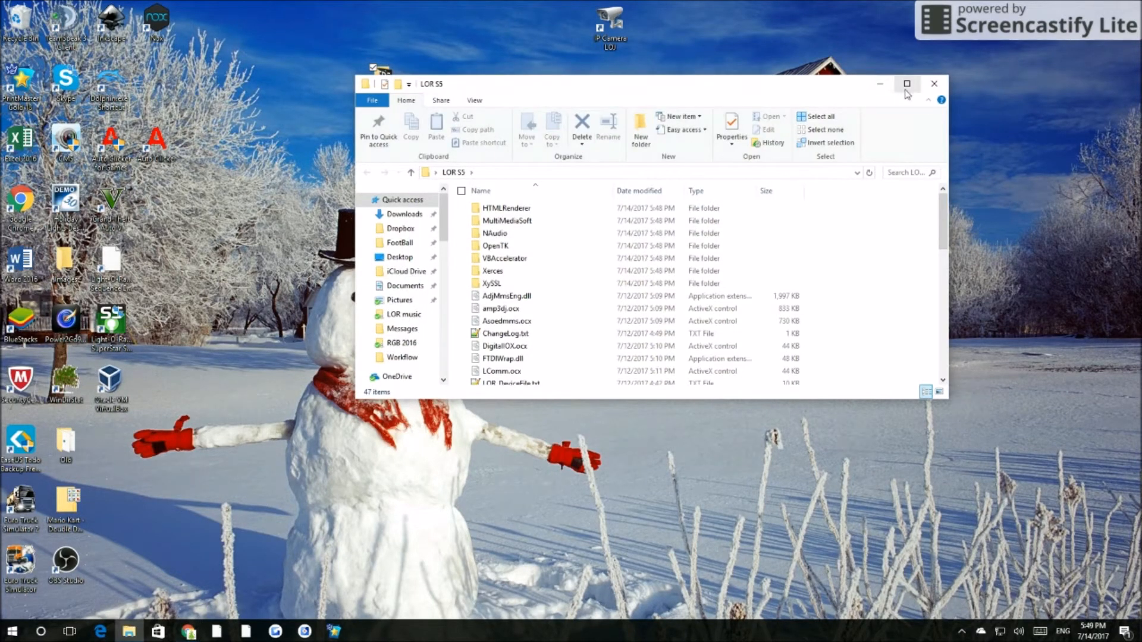
pyautogui.click(902, 83)
pyautogui.scroll(-3, 760, 270)
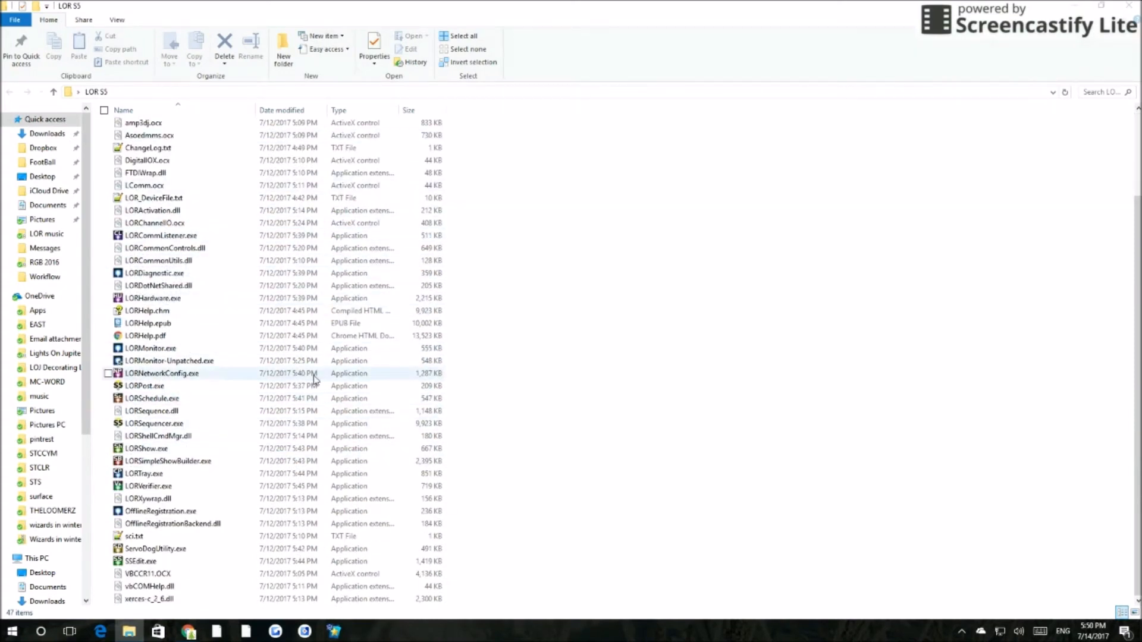
# Search the installed programs for "light" to review the Light-O-Rama applications, and close the search
pyautogui.click(12, 630)
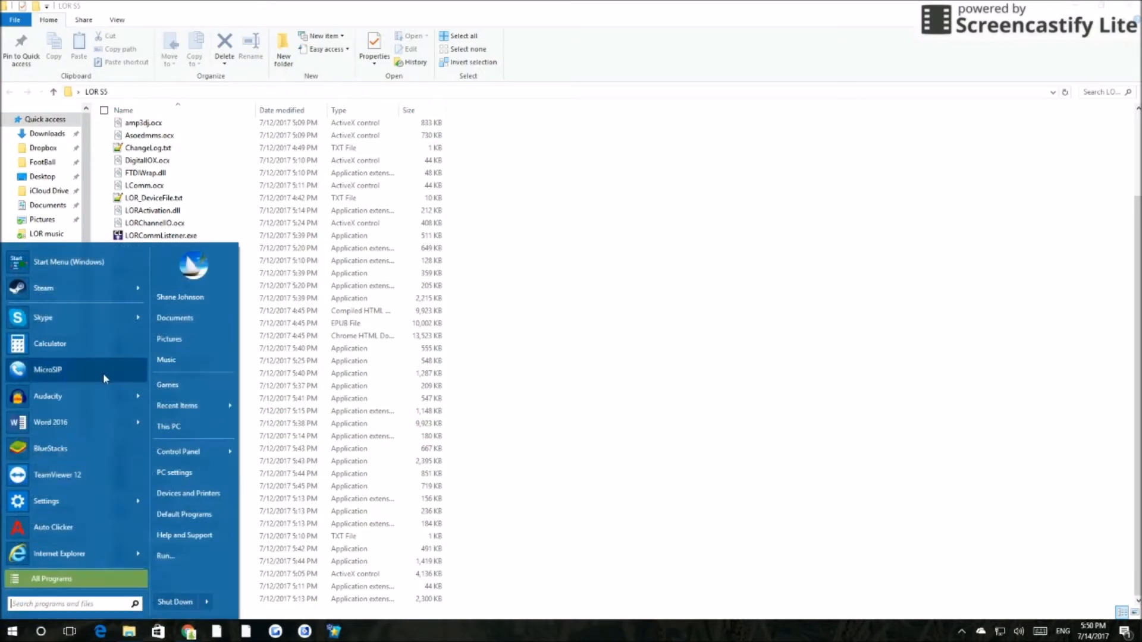
pyautogui.write('light')
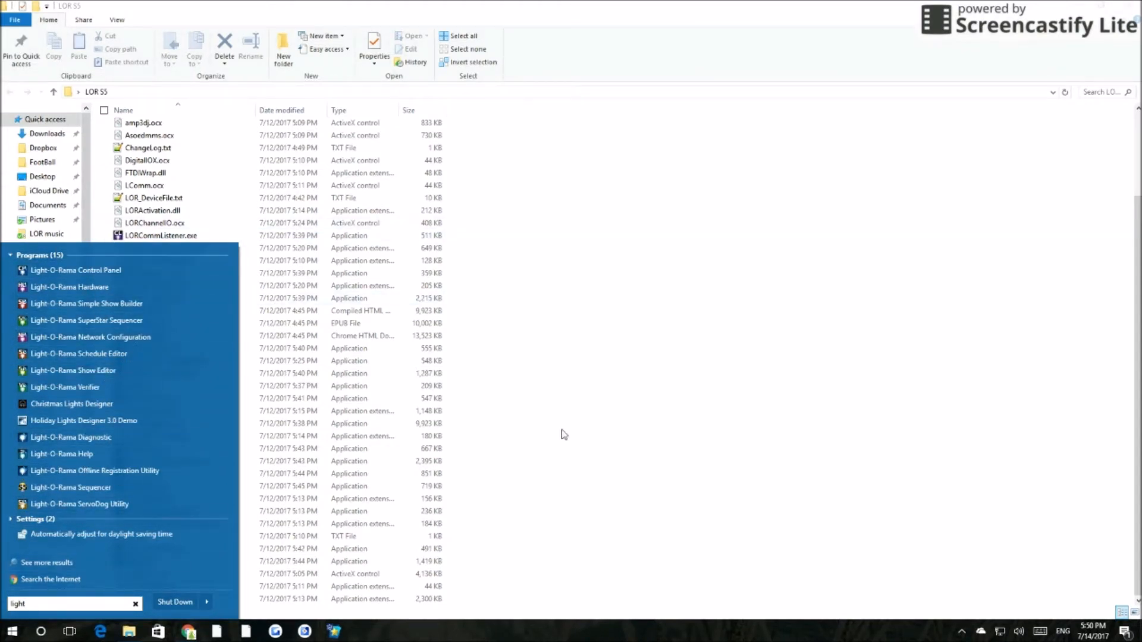
pyautogui.click(622, 302)
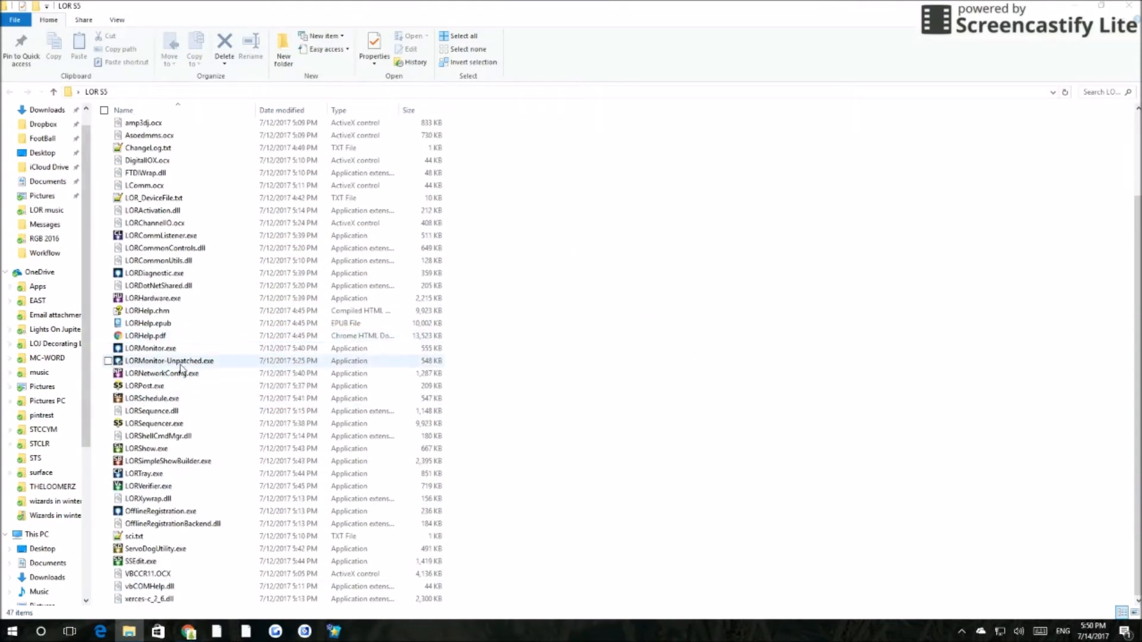
# Launch LORSequencer.exe from the LOR S5 folder
pyautogui.scroll(3, 182, 357)
pyautogui.scroll(-3, 178, 366)
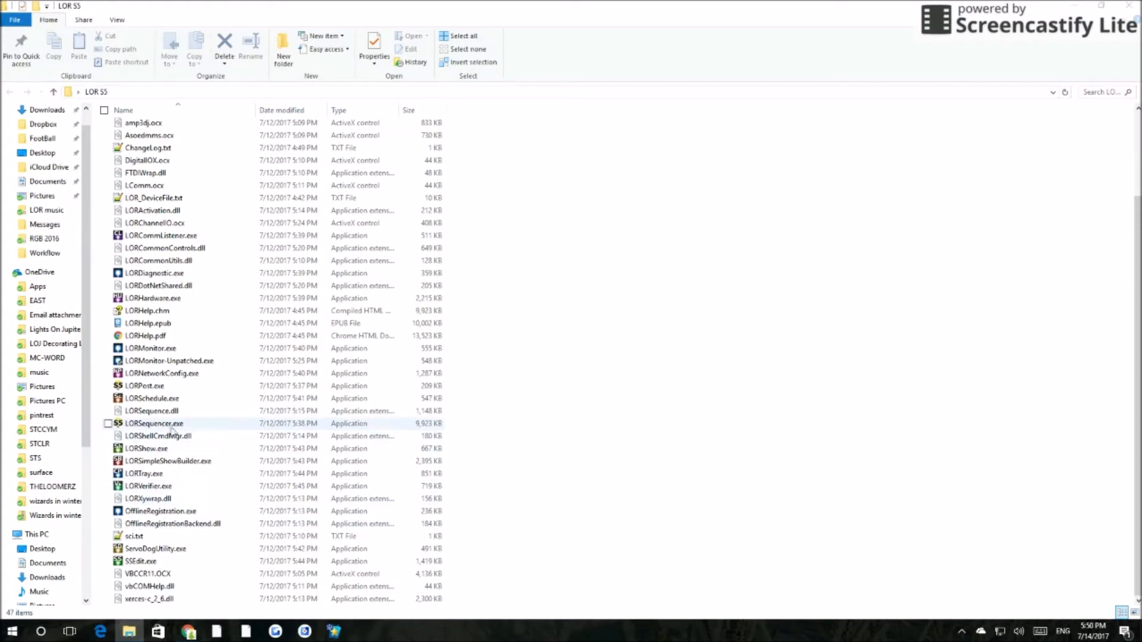
pyautogui.click(176, 424)
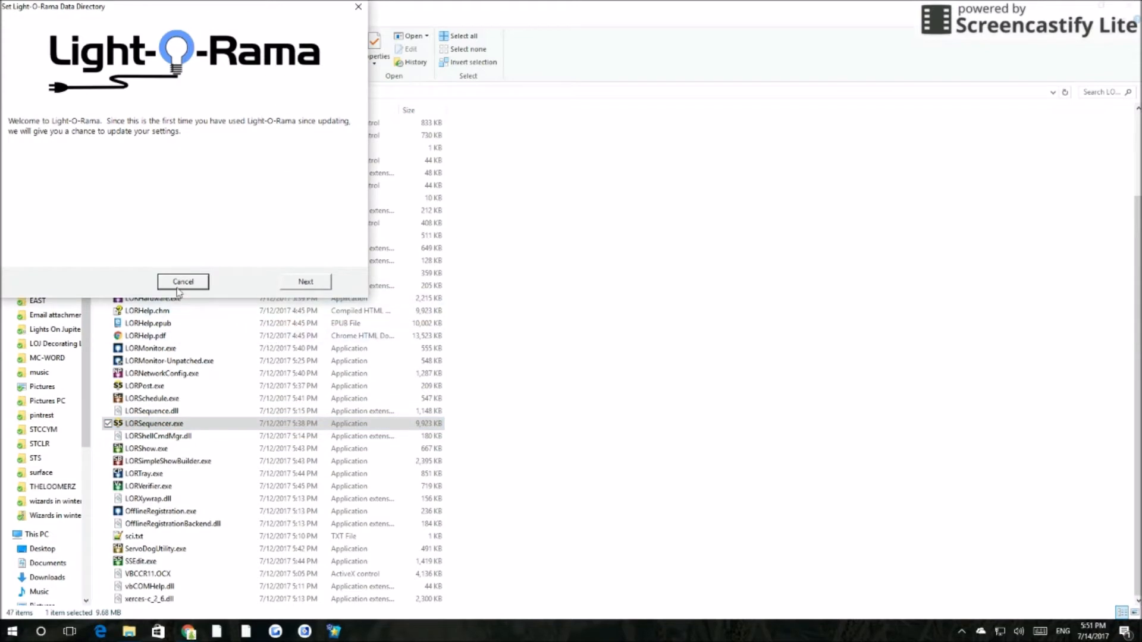
# Choose the LOR S5 folder on the Desktop as the Light-O-Rama data directory
pyautogui.click(314, 288)
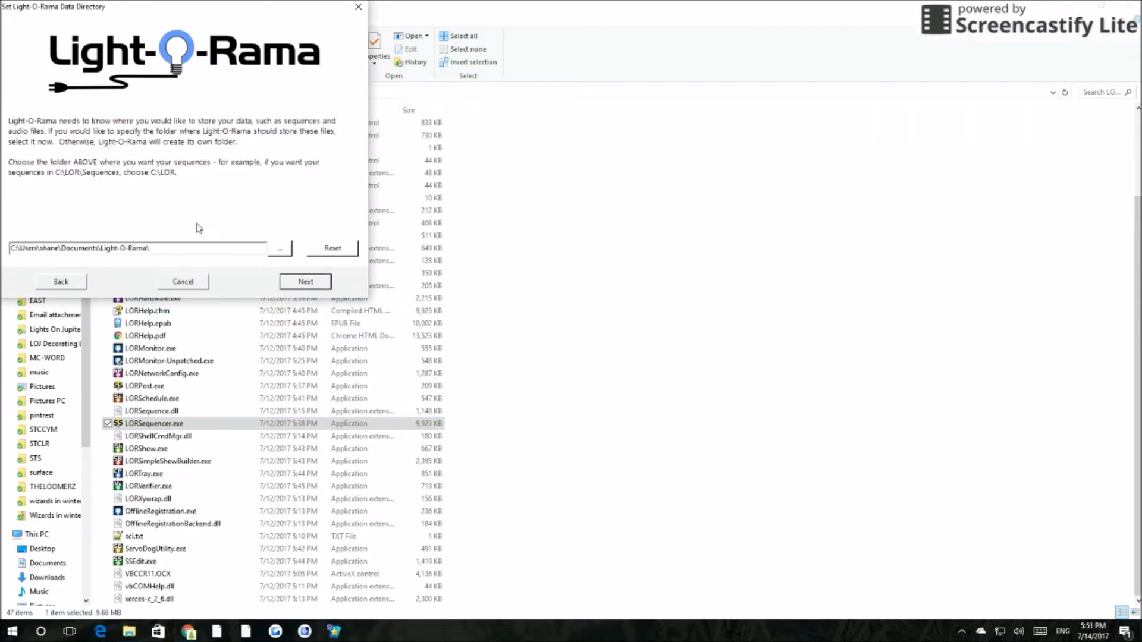
pyautogui.click(277, 252)
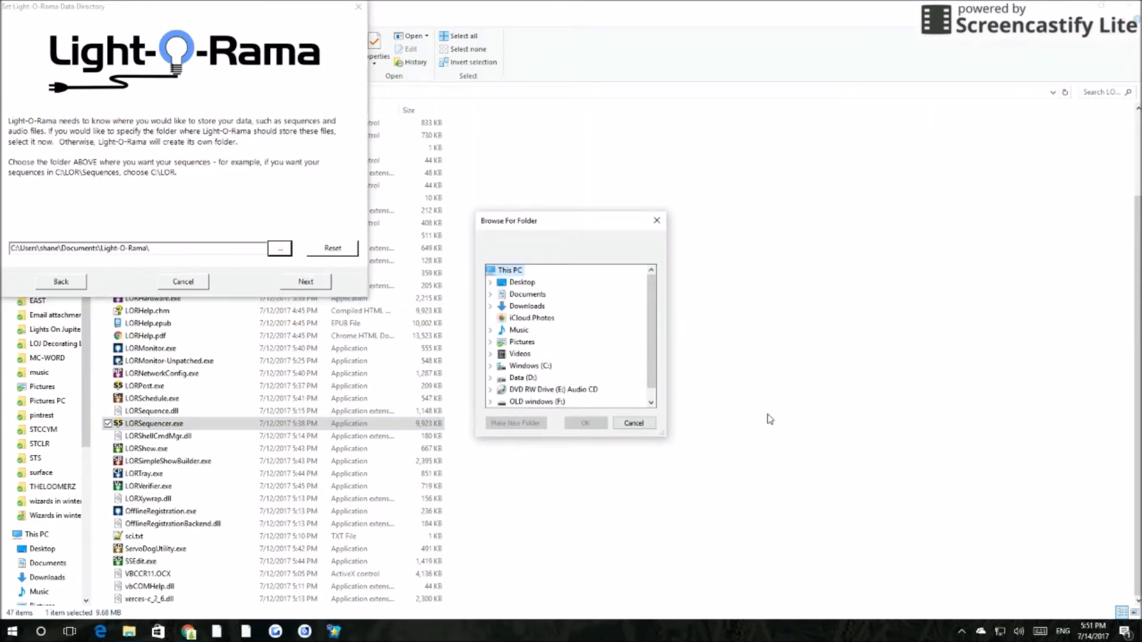
pyautogui.doubleClick(521, 282)
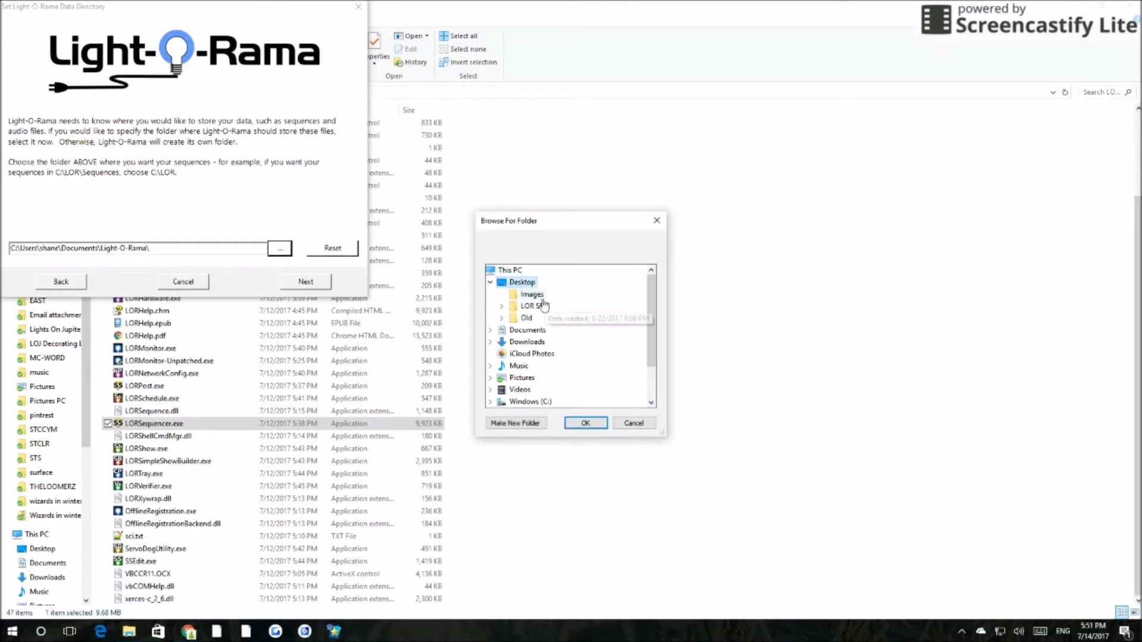
pyautogui.doubleClick(532, 307)
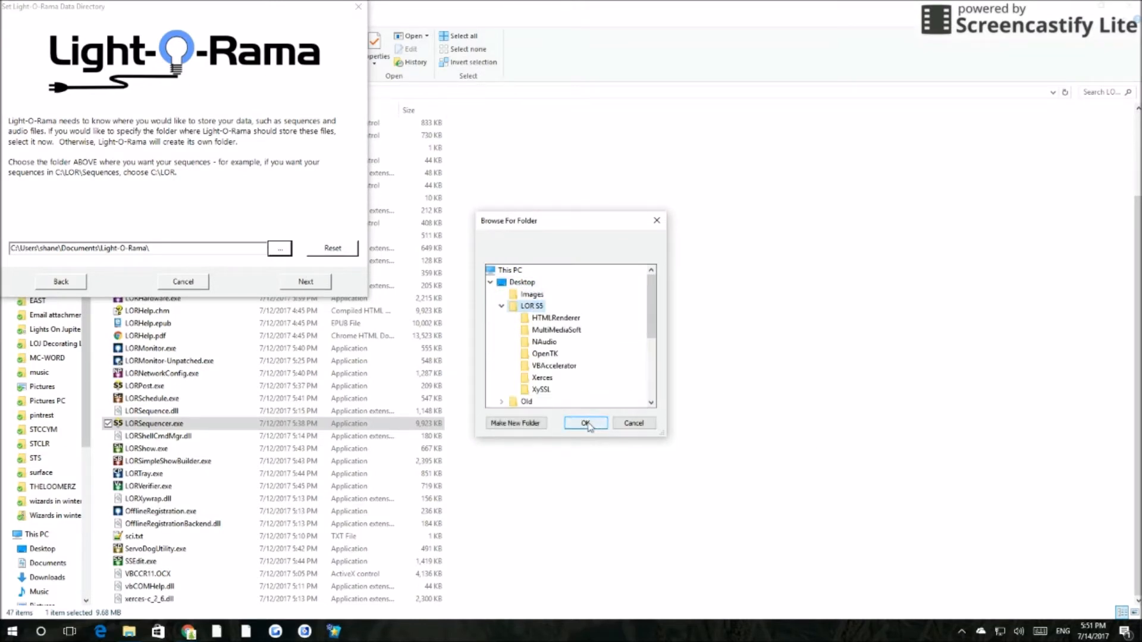
pyautogui.click(586, 424)
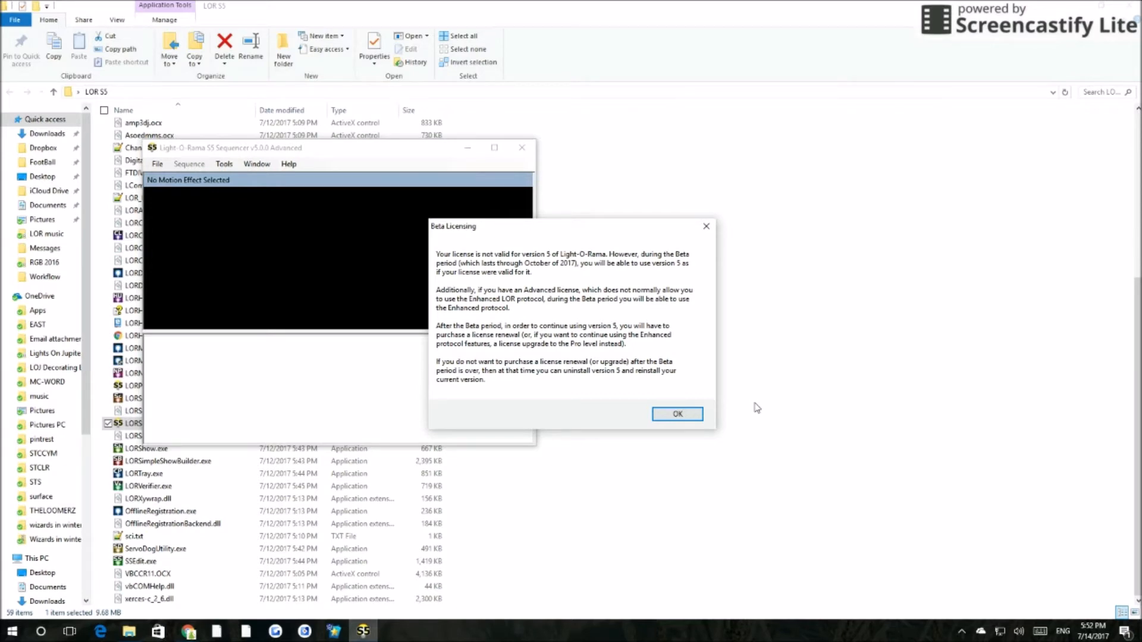
# Dismiss the beta licensing notice, and read the S5 Sequencer welcome notes in an enlarged window before closing them
pyautogui.click(675, 413)
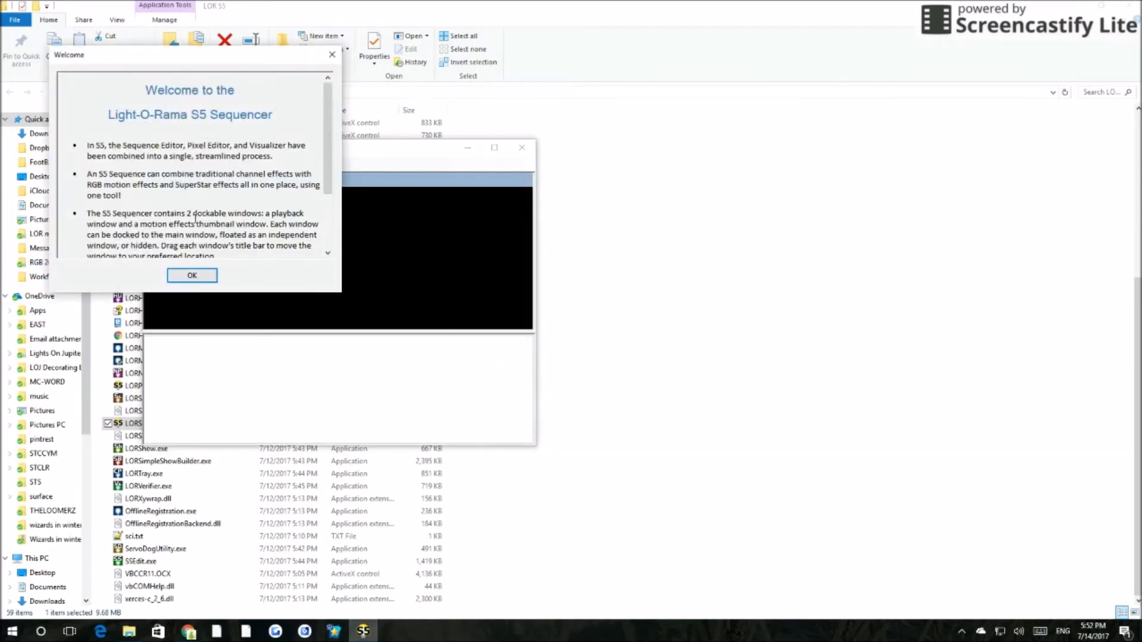
pyautogui.moveTo(327, 164); pyautogui.dragTo(324, 137)
pyautogui.moveTo(343, 297); pyautogui.dragTo(857, 420)
pyautogui.moveTo(128, 145); pyautogui.dragTo(89, 145)
pyautogui.moveTo(333, 139); pyautogui.dragTo(465, 138)
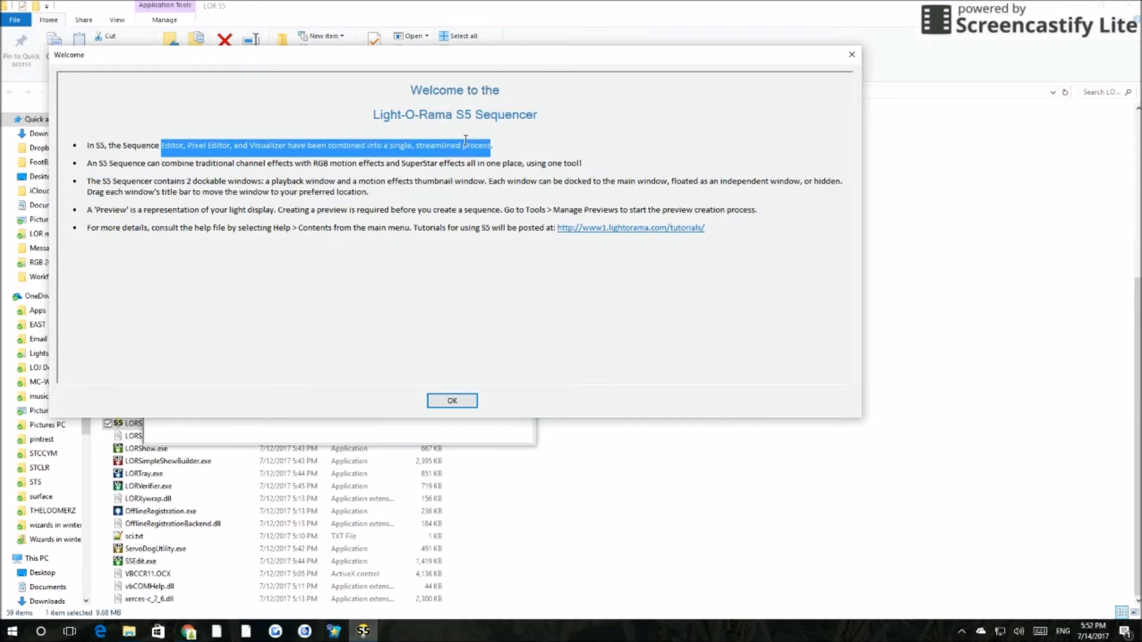
pyautogui.click(561, 144)
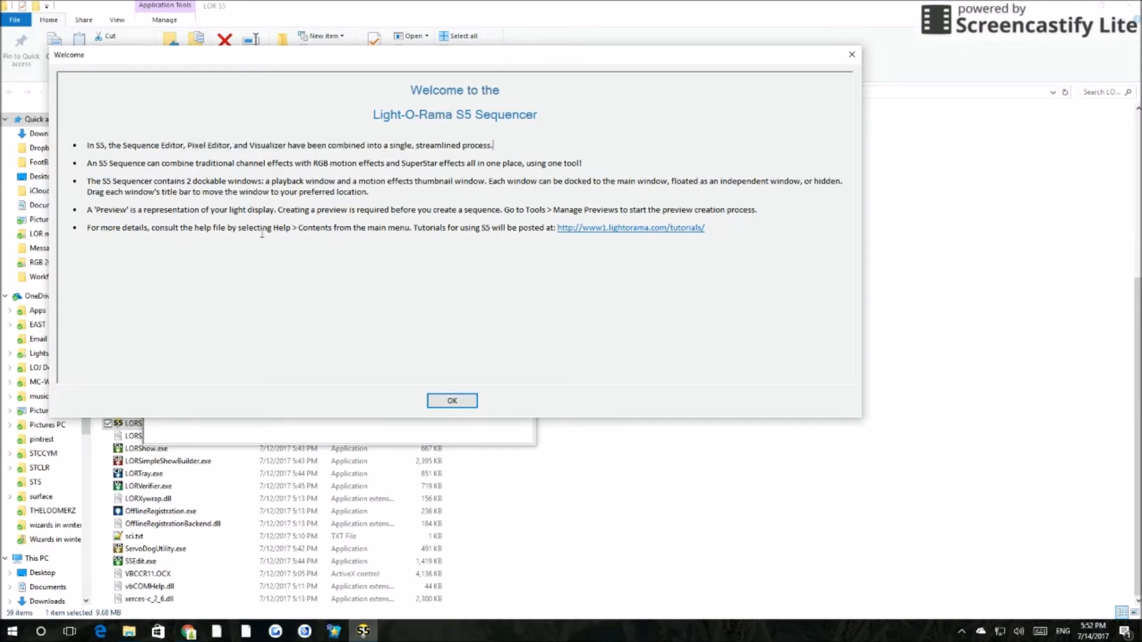
pyautogui.click(450, 402)
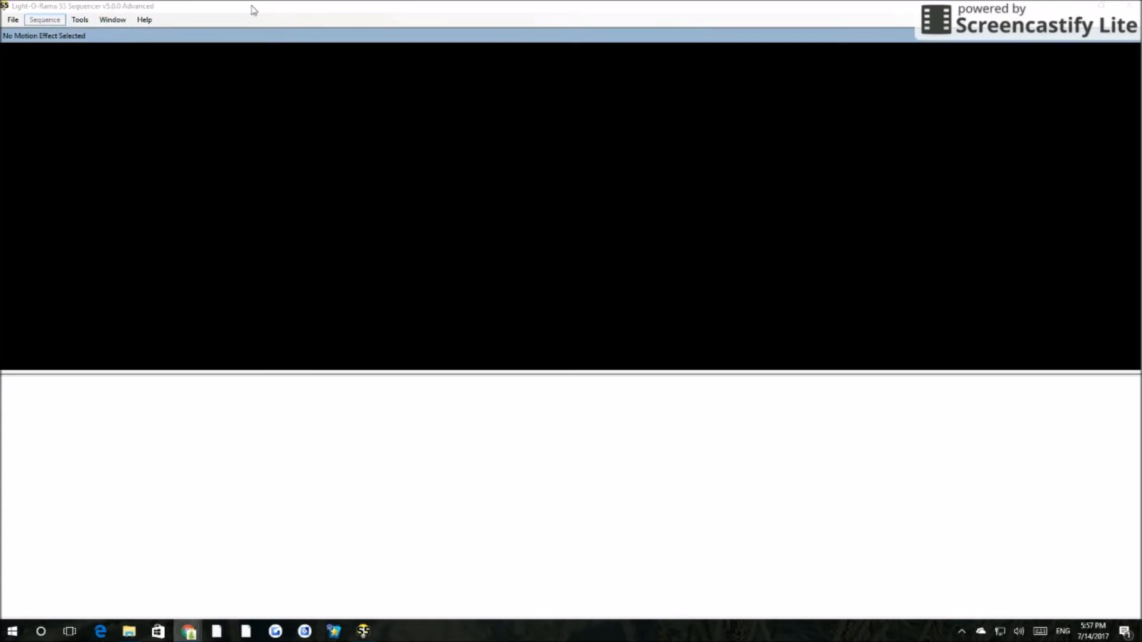
# Open the sequence wizards in winter 2016.lms from the OneDrive folder Lights On Jupiter > Sequences > RGB 2016
pyautogui.click(6, 22)
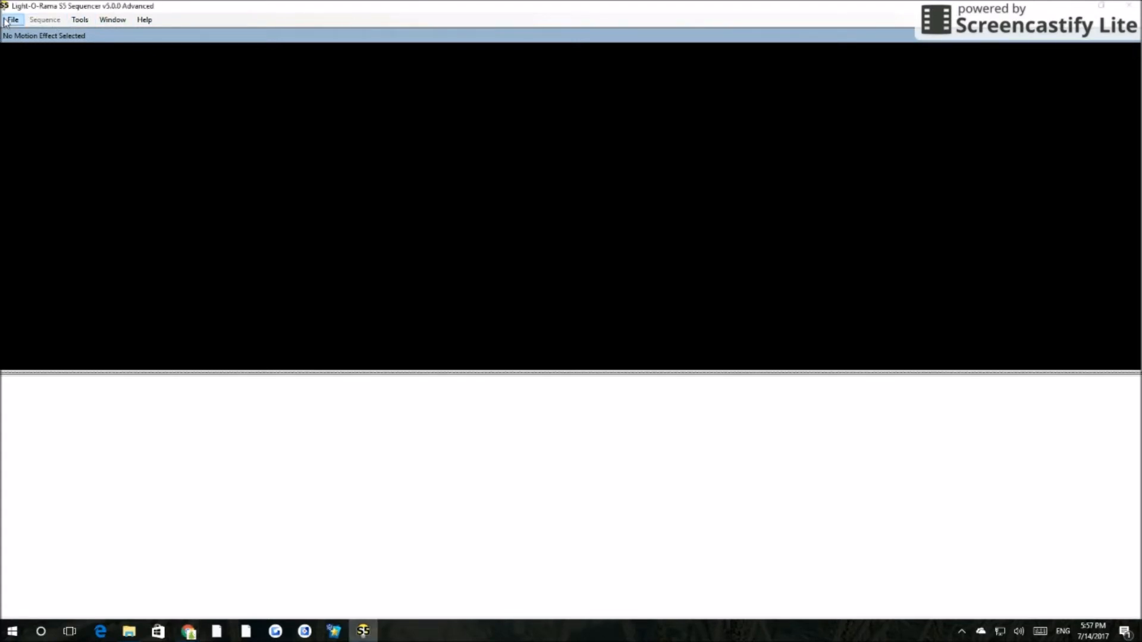
pyautogui.click(9, 22)
pyautogui.click(41, 43)
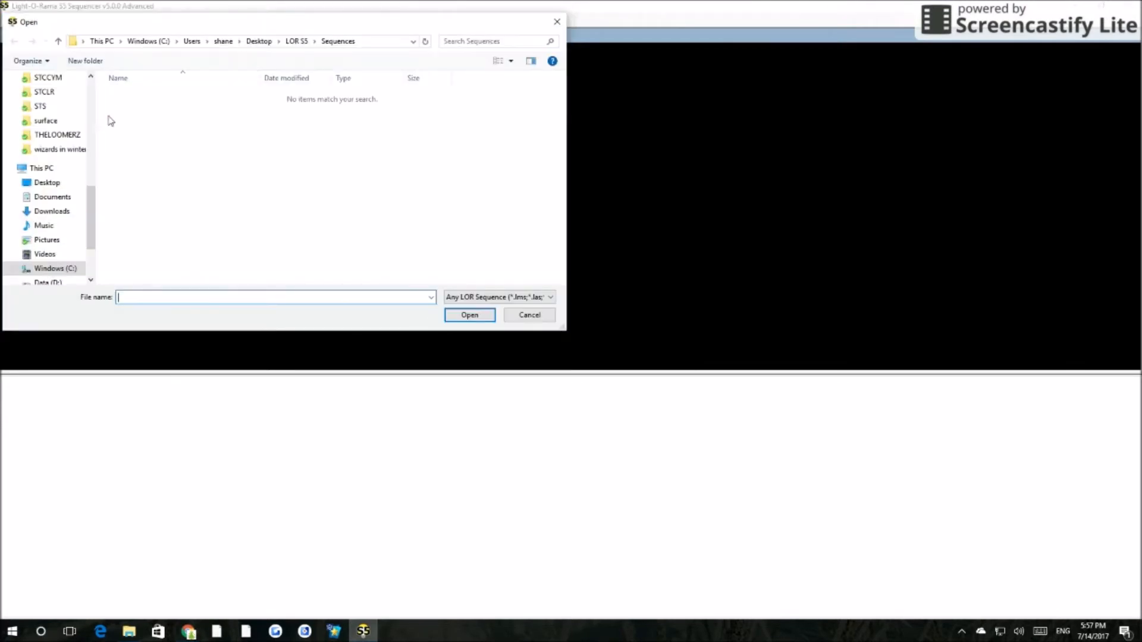
pyautogui.scroll(4, 59, 161)
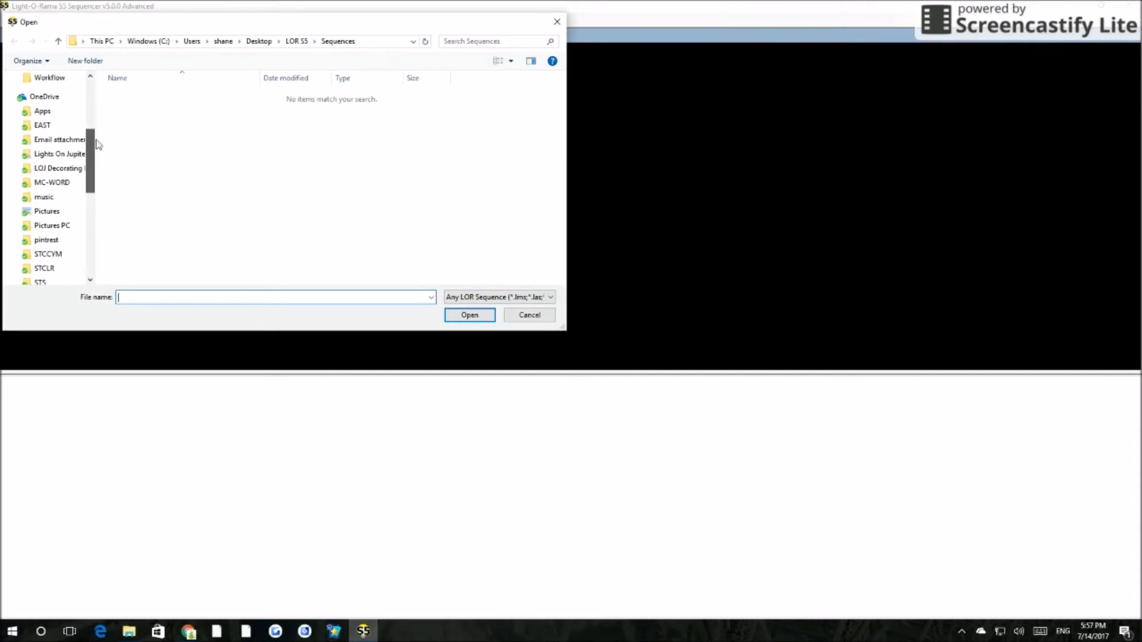
pyautogui.click(58, 159)
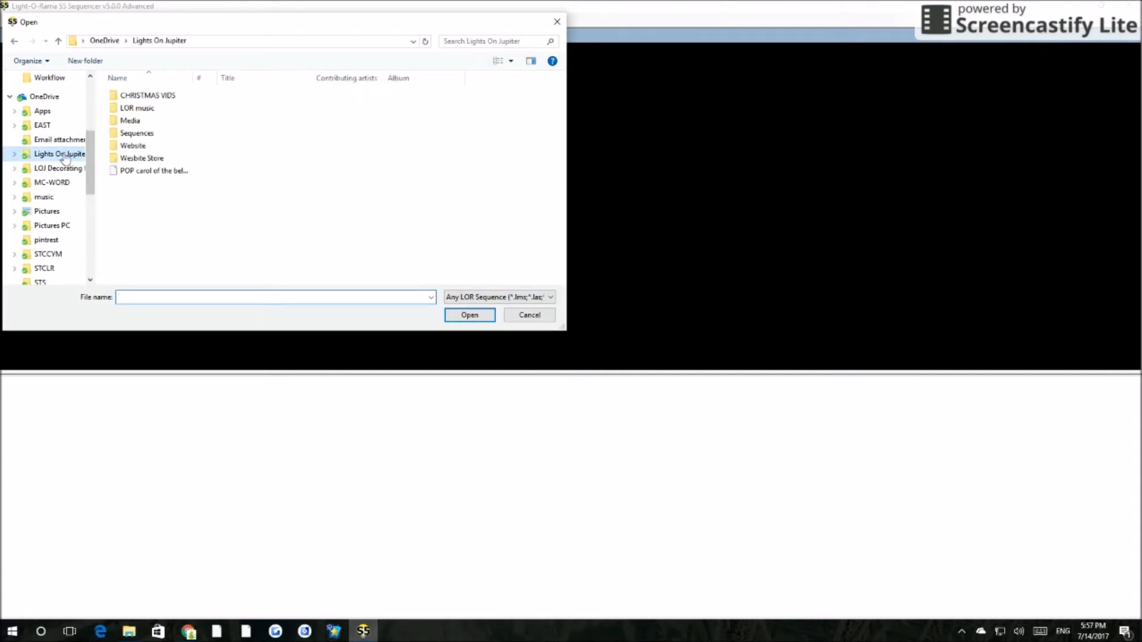
pyautogui.doubleClick(153, 133)
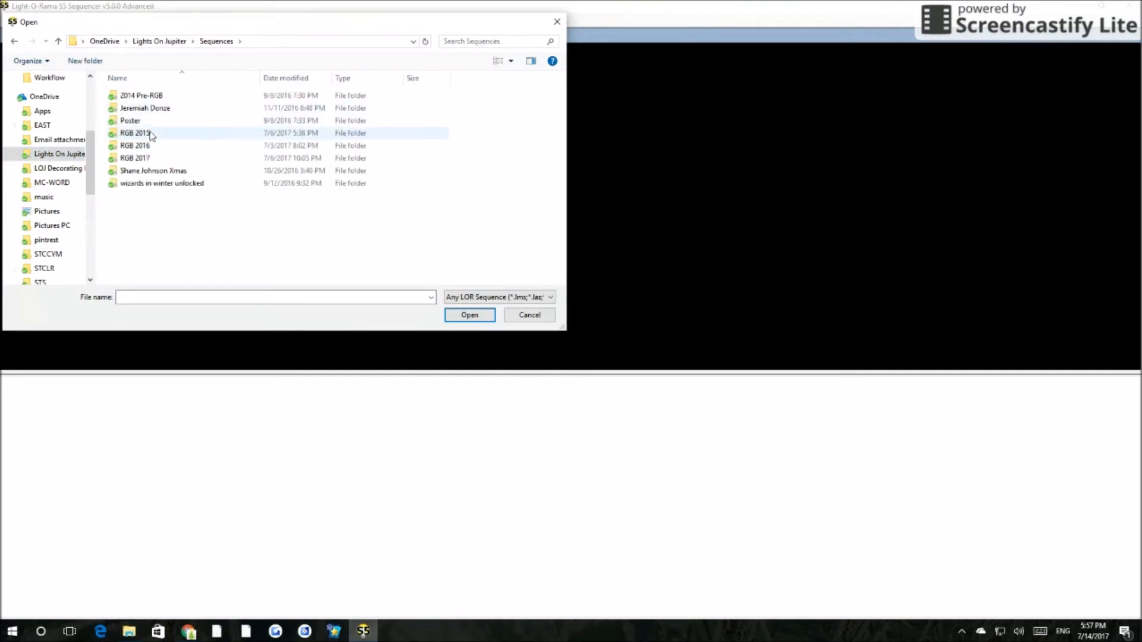
pyautogui.doubleClick(151, 146)
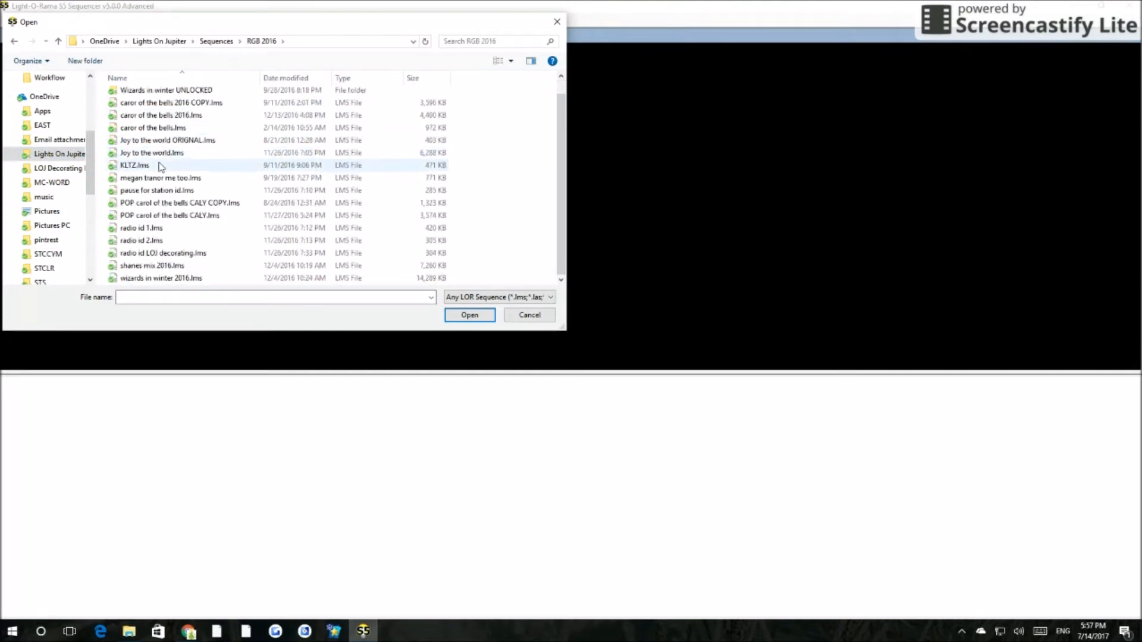
pyautogui.doubleClick(215, 278)
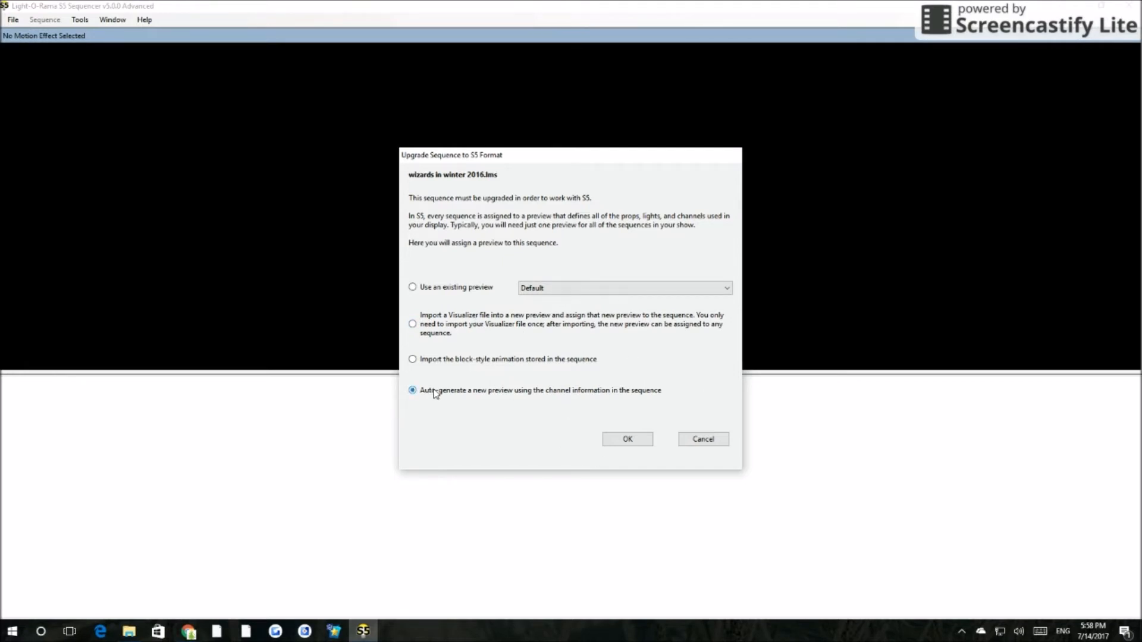
# Upgrade the sequence to S5 with an auto-generated preview named "Test Auto Gen Preview", importing Track 1
pyautogui.click(611, 442)
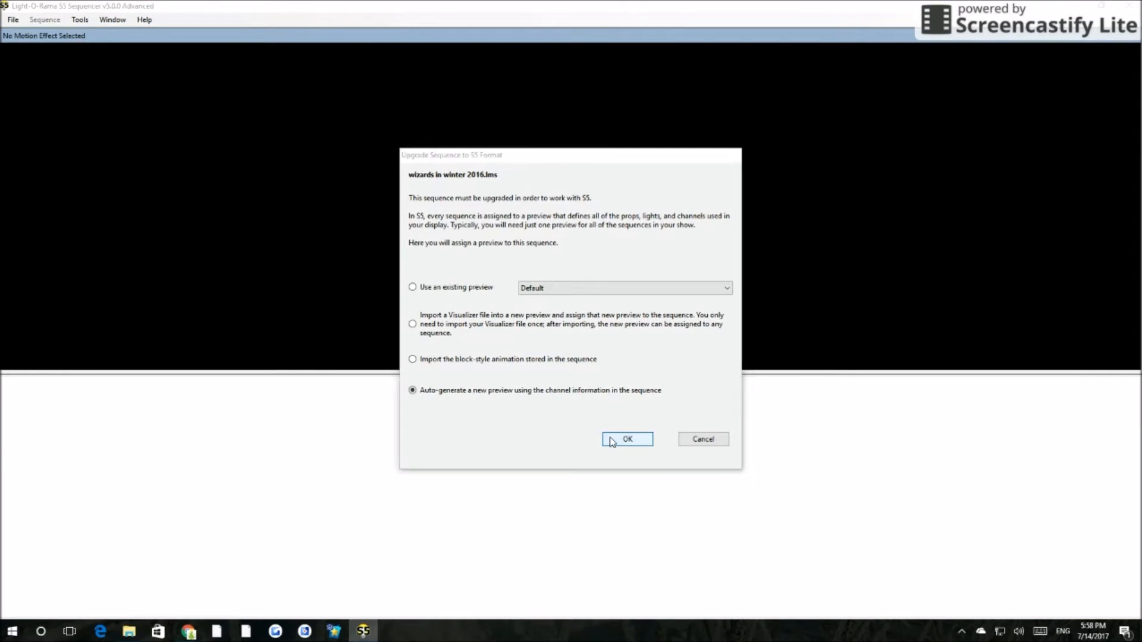
pyautogui.write('Test Auto Gen Preview')
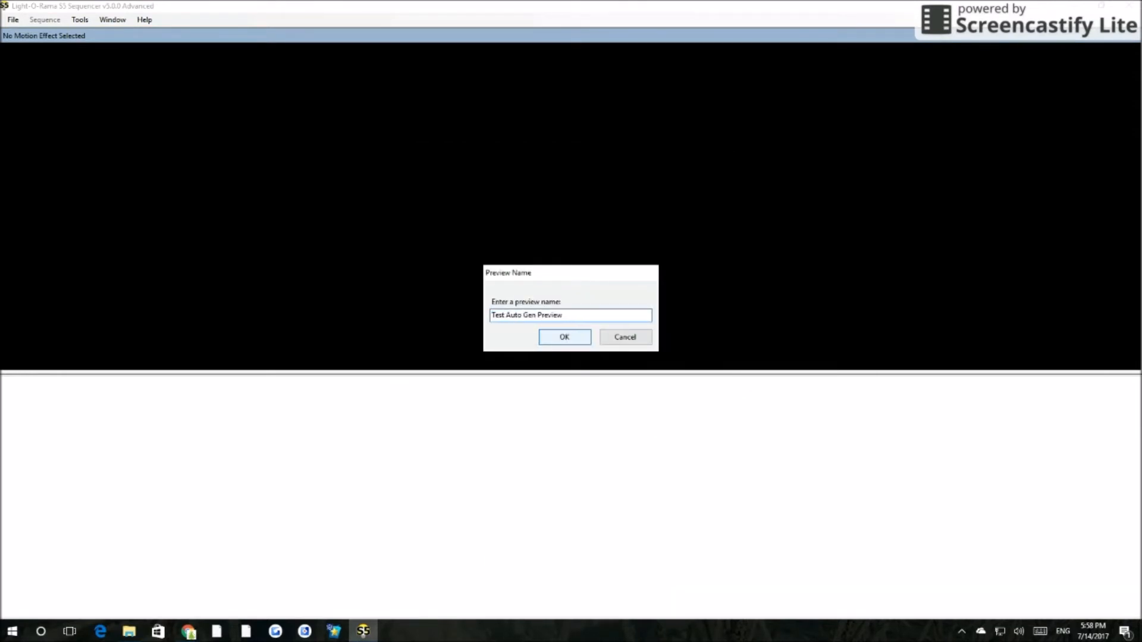
pyautogui.press('Return')
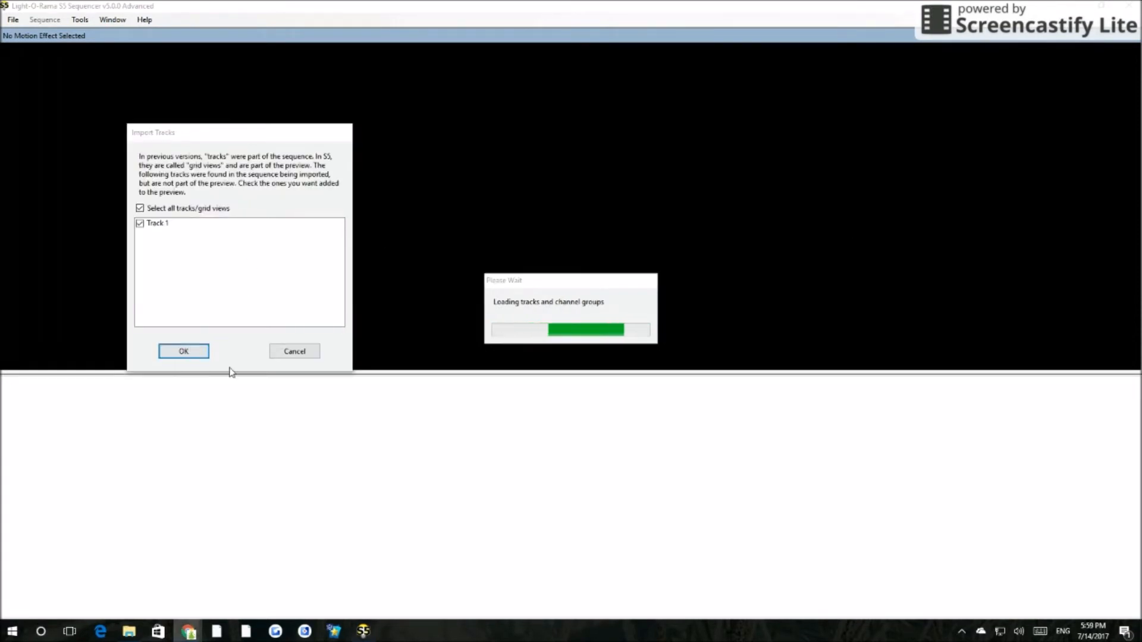
pyautogui.click(189, 352)
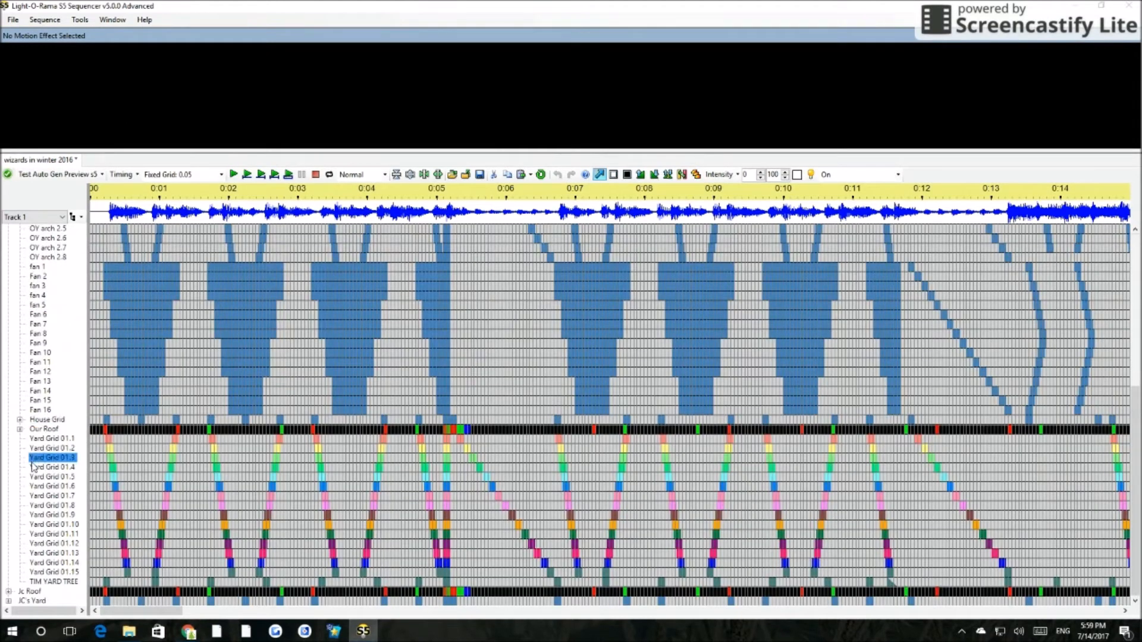
# Expand the Jc Roof and JC's Yard groups and examine the imported channels throughout the sequence grid
pyautogui.click(9, 592)
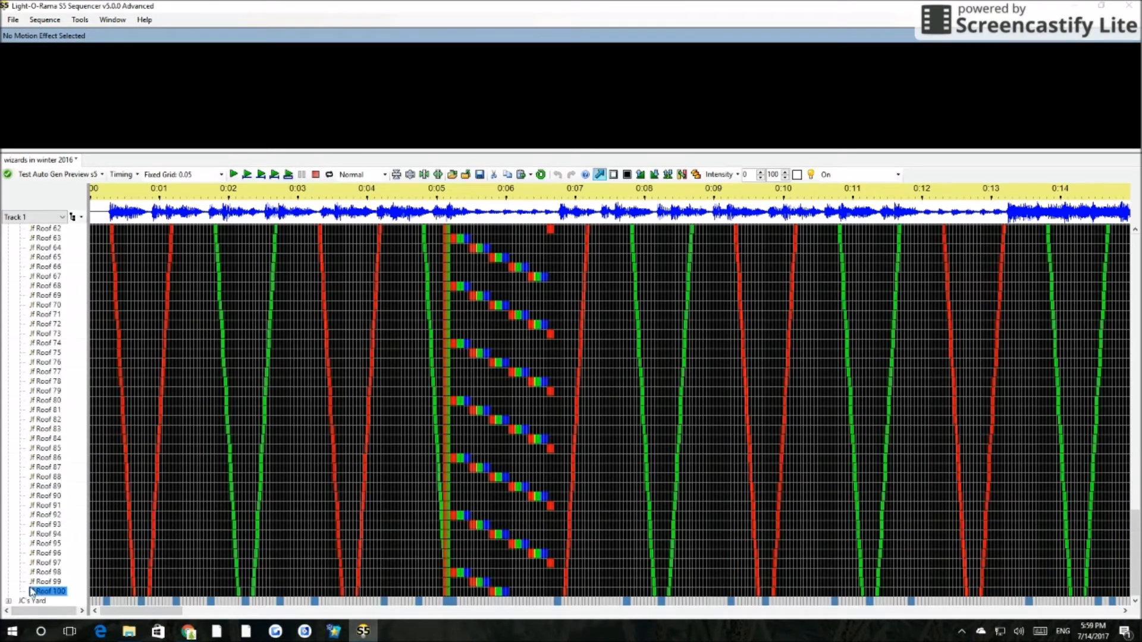
pyautogui.click(9, 601)
pyautogui.scroll(-10, 21, 517)
pyautogui.scroll(20, 27, 532)
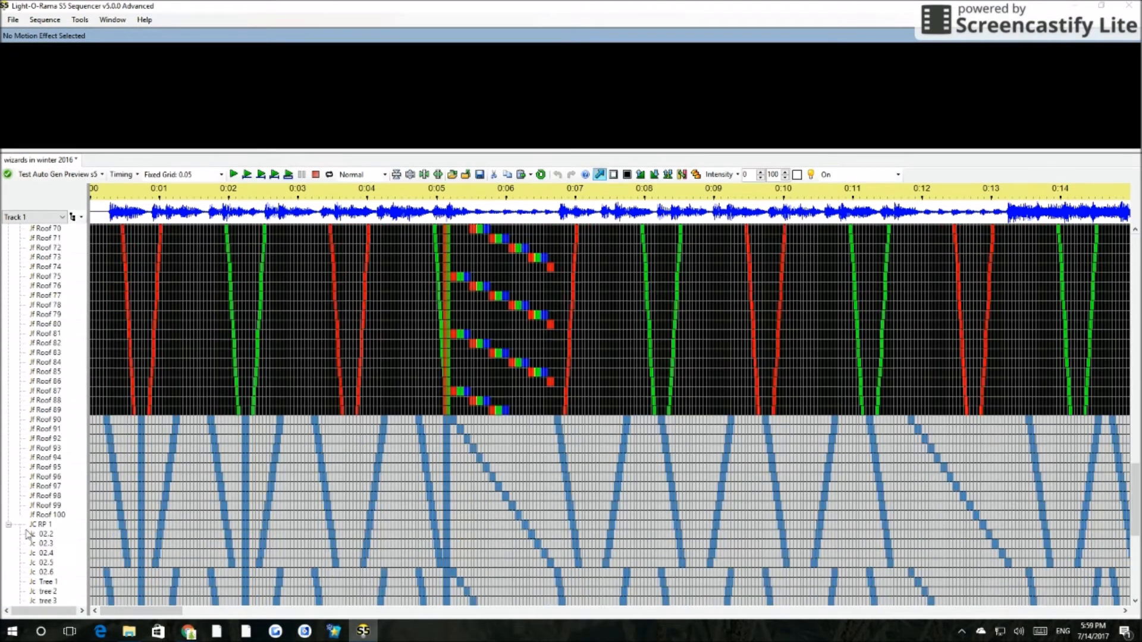
pyautogui.scroll(10, 65, 488)
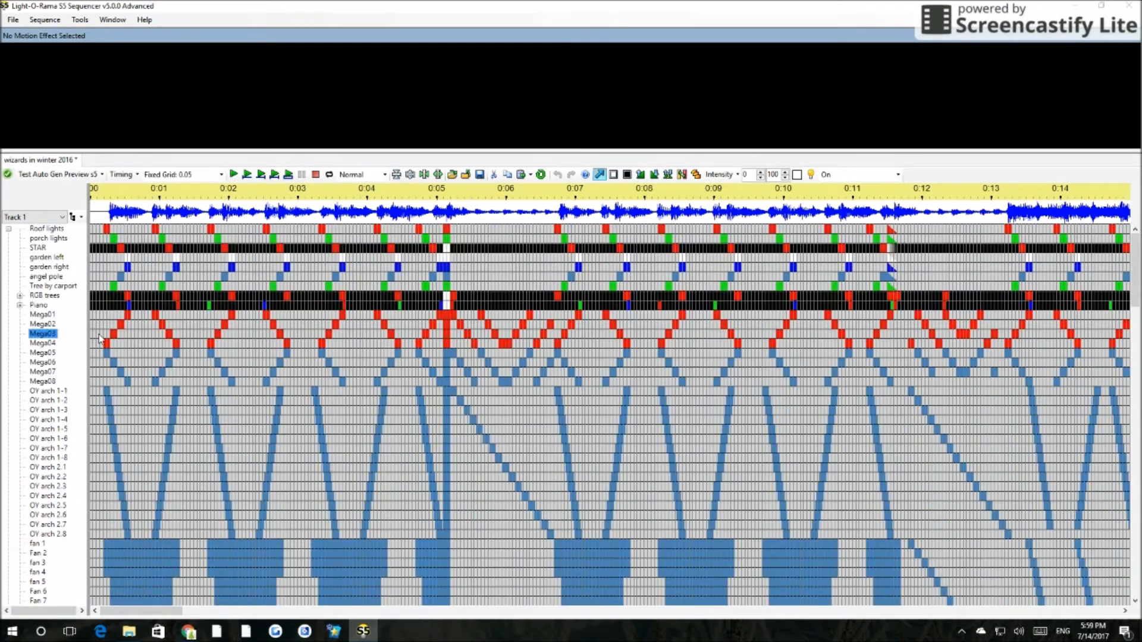
# Play the entire sequence, enlarge the preview area above the grid while it runs, and stop playback
pyautogui.click(50, 228)
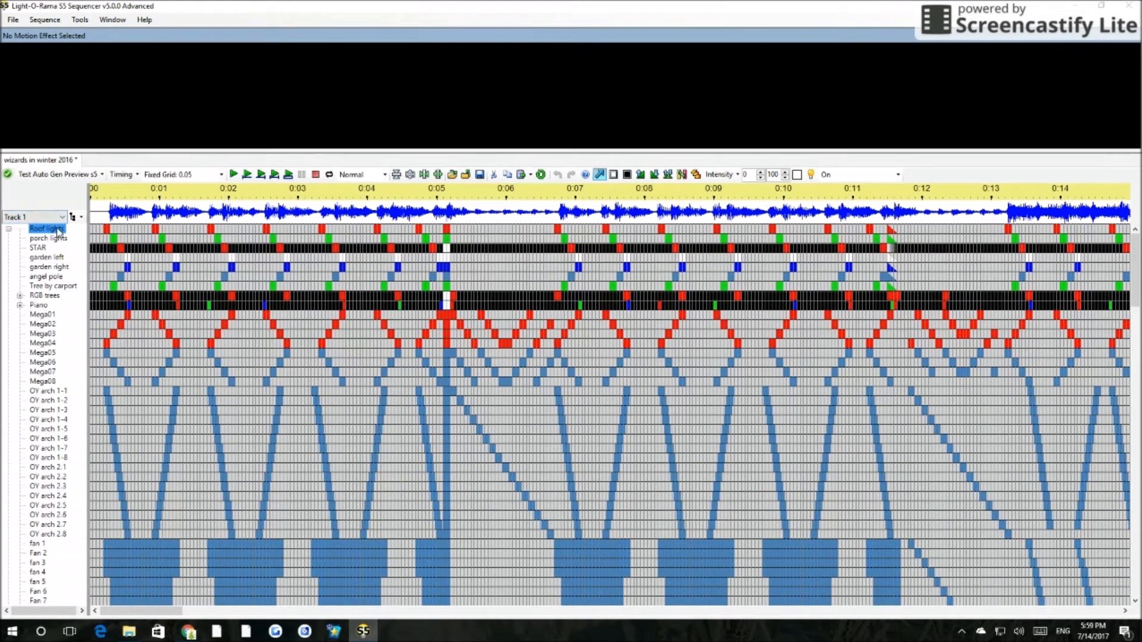
pyautogui.click(66, 238)
pyautogui.moveTo(99, 224)
pyautogui.mouseDown()
pyautogui.moveTo(186, 263)
pyautogui.moveTo(262, 400)
pyautogui.moveTo(409, 564)
pyautogui.moveTo(589, 567)
pyautogui.moveTo(571, 434)
pyautogui.moveTo(601, 472)
pyautogui.moveTo(630, 550)
pyautogui.moveTo(663, 523)
pyautogui.moveTo(715, 229)
pyautogui.moveTo(309, 262)
pyautogui.moveTo(196, 235)
pyautogui.moveTo(103, 235)
pyautogui.mouseUp()
pyautogui.click(233, 175)
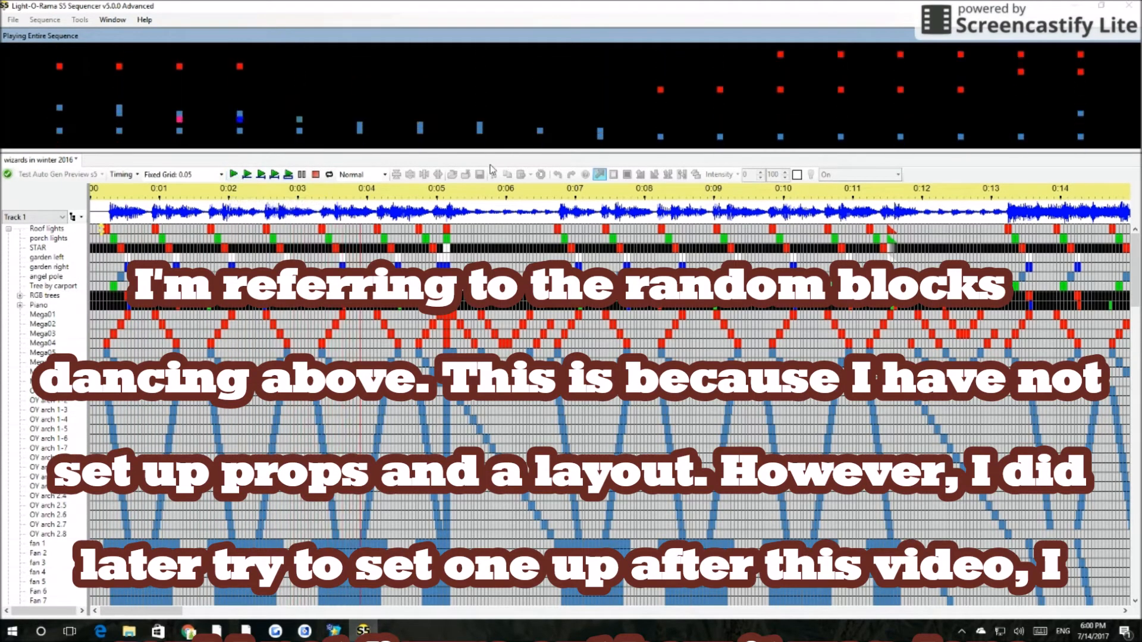
pyautogui.moveTo(487, 150); pyautogui.dragTo(486, 318)
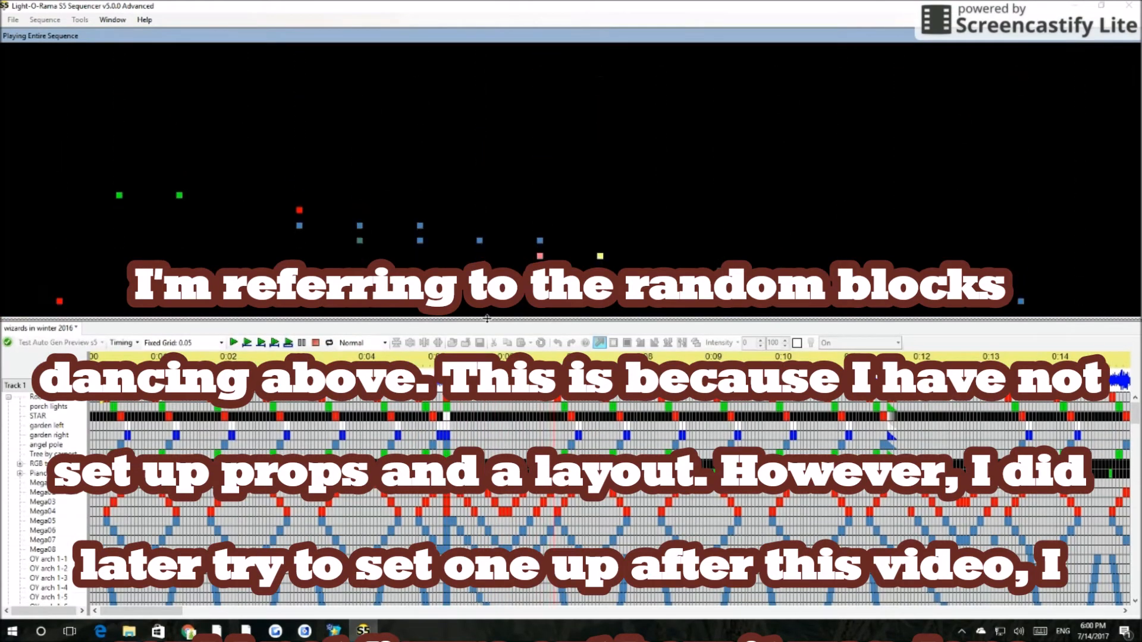
pyautogui.click(315, 343)
pyautogui.moveTo(304, 318); pyautogui.dragTo(302, 266)
pyautogui.click(86, 384)
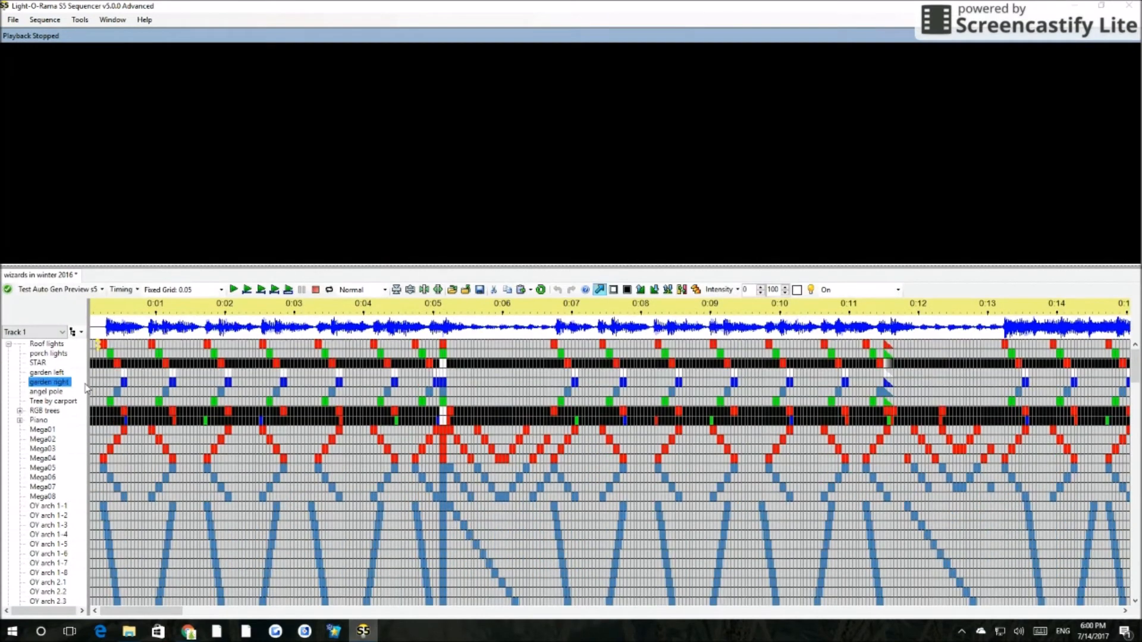
# Zoom the sequence grid in along the time axis and enlarge the channel rows
pyautogui.click(49, 345)
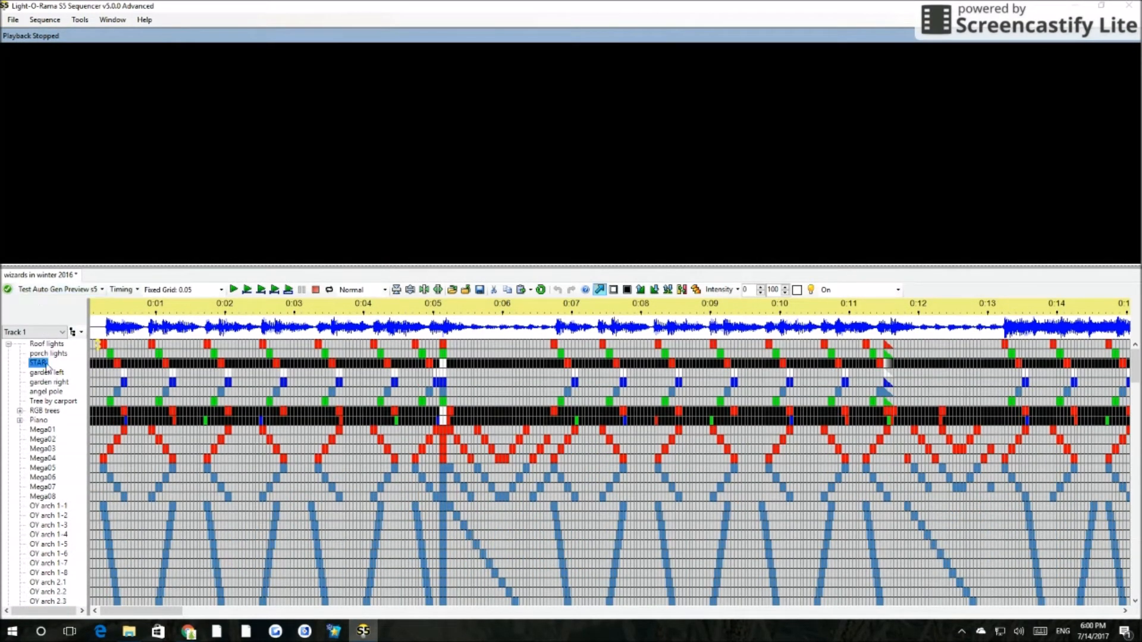
pyautogui.click(99, 344)
pyautogui.click(201, 459)
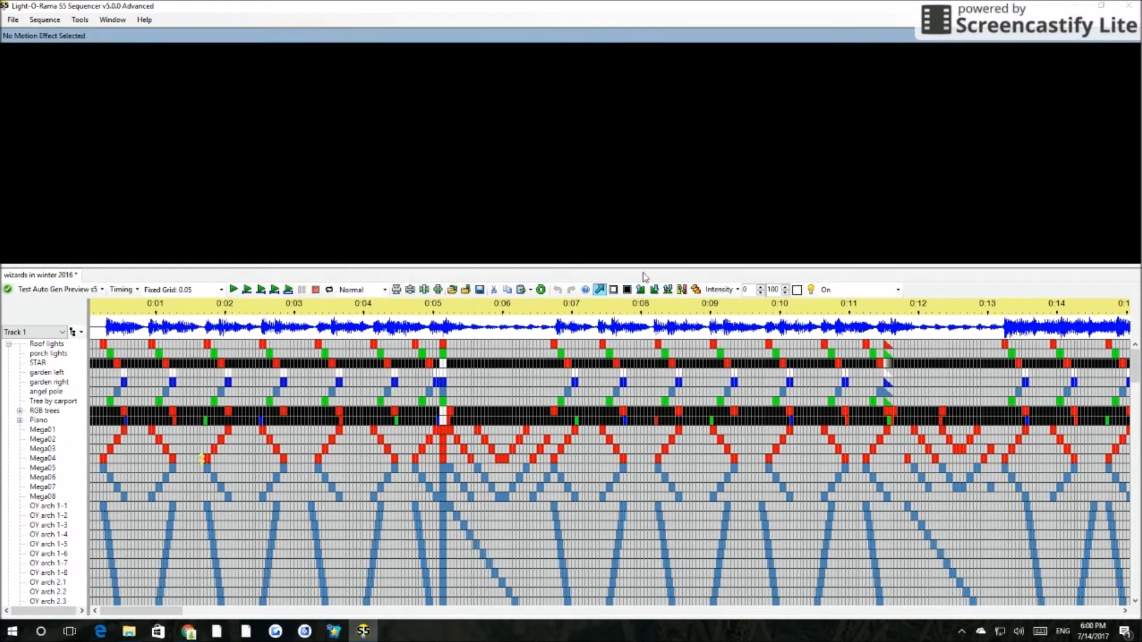
pyautogui.click(437, 289)
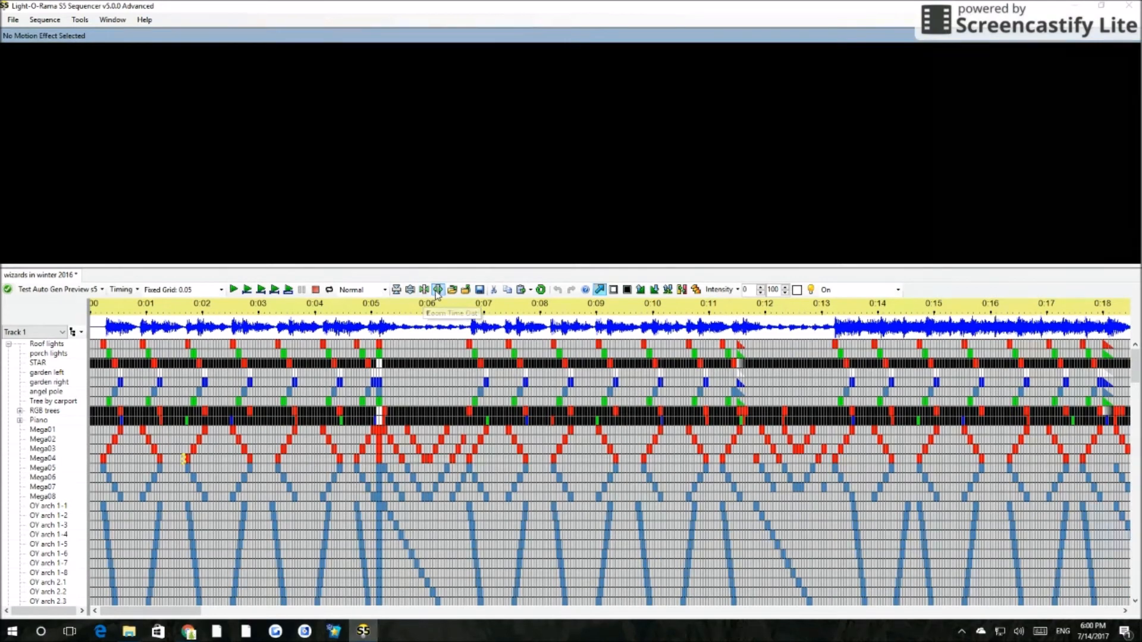
pyautogui.click(437, 289)
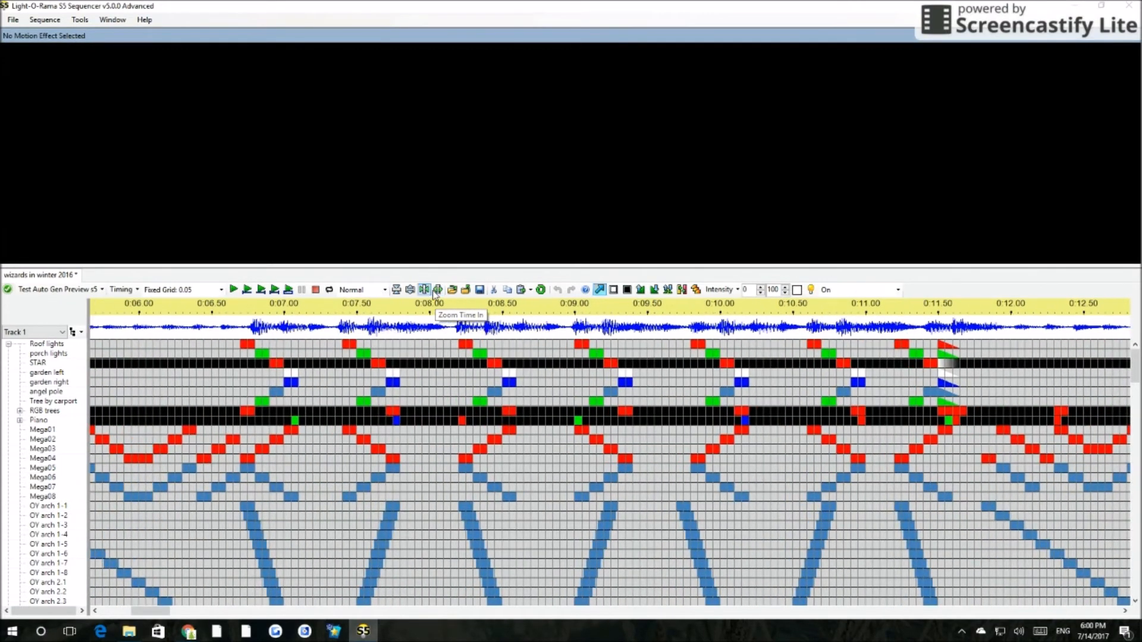
pyautogui.click(397, 289)
pyautogui.click(410, 291)
pyautogui.click(410, 290)
pyautogui.click(410, 291)
pyautogui.click(410, 290)
pyautogui.click(410, 290)
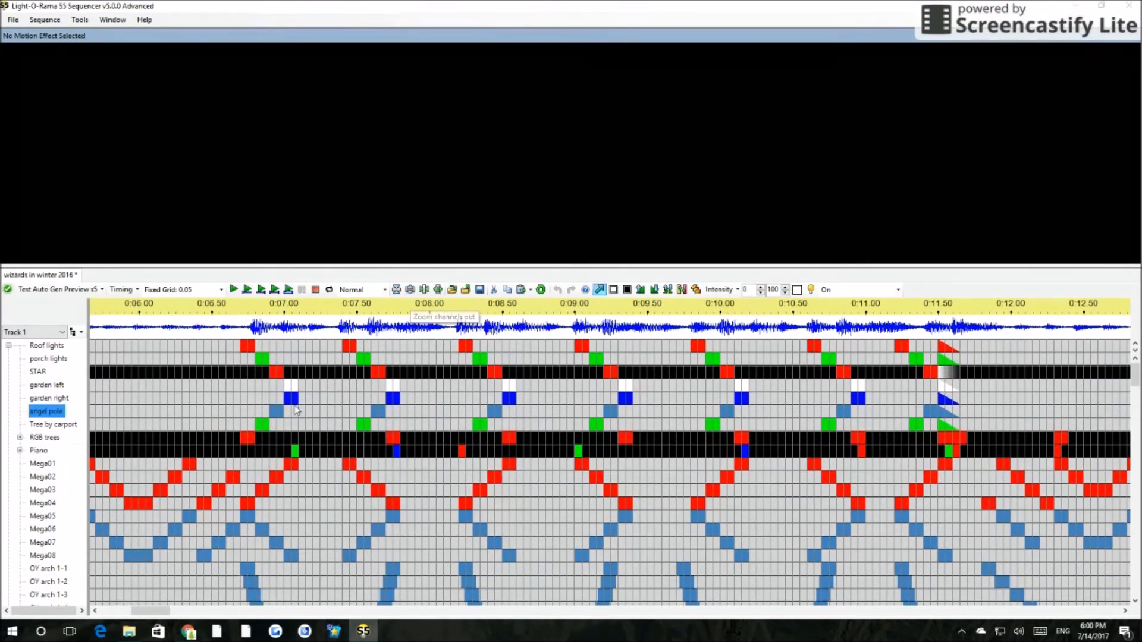
# Play only a selected part of the timeline, from about 0:07 to 0:12.8, and stop playback
pyautogui.click(274, 290)
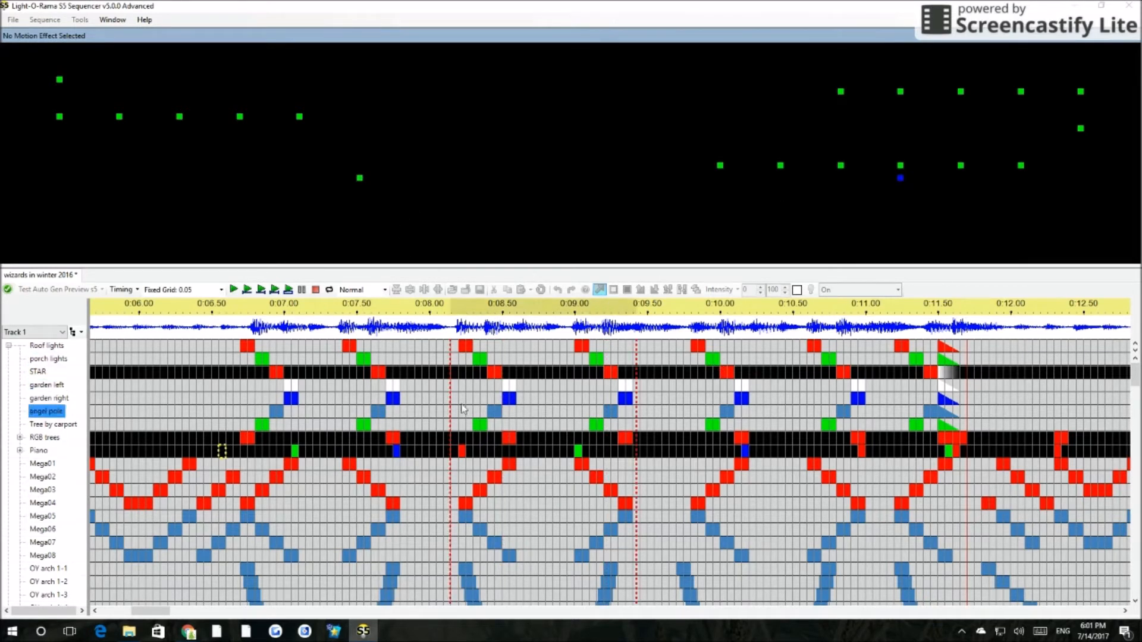
pyautogui.moveTo(279, 312); pyautogui.dragTo(1128, 320)
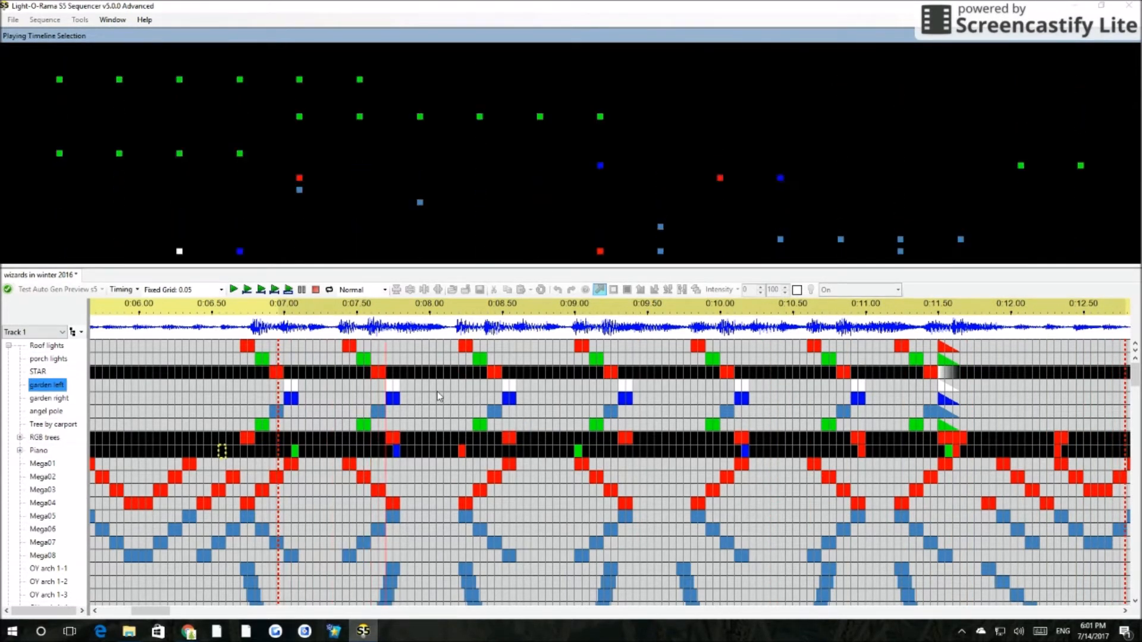
pyautogui.click(315, 290)
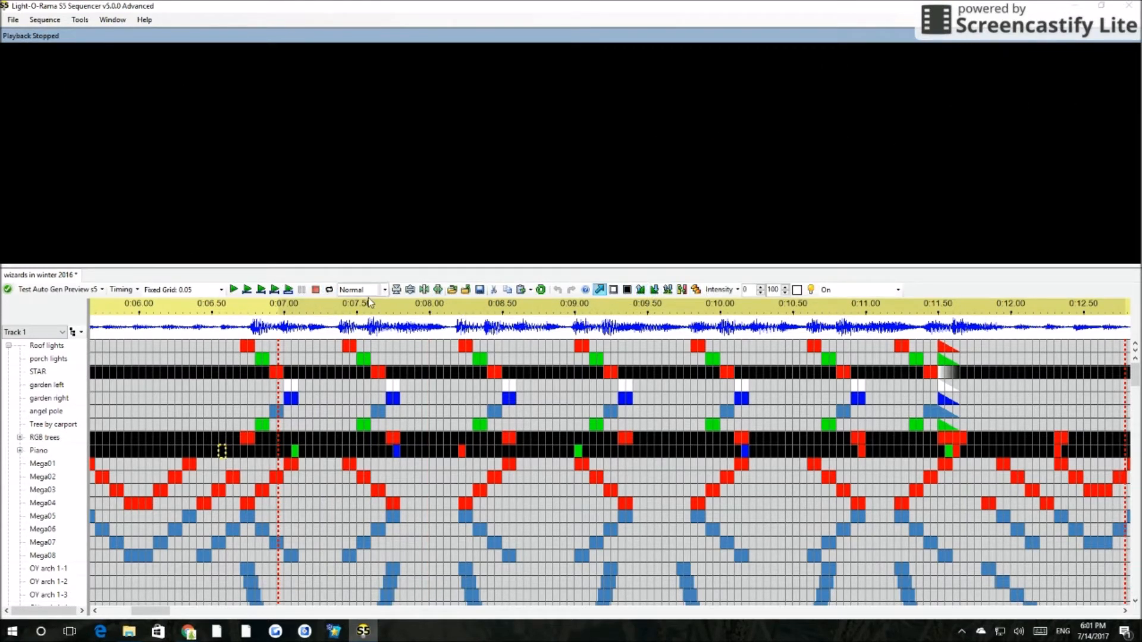
# Play the entire sequence with the zoomed grid and watch the channels in the preview
pyautogui.click(260, 424)
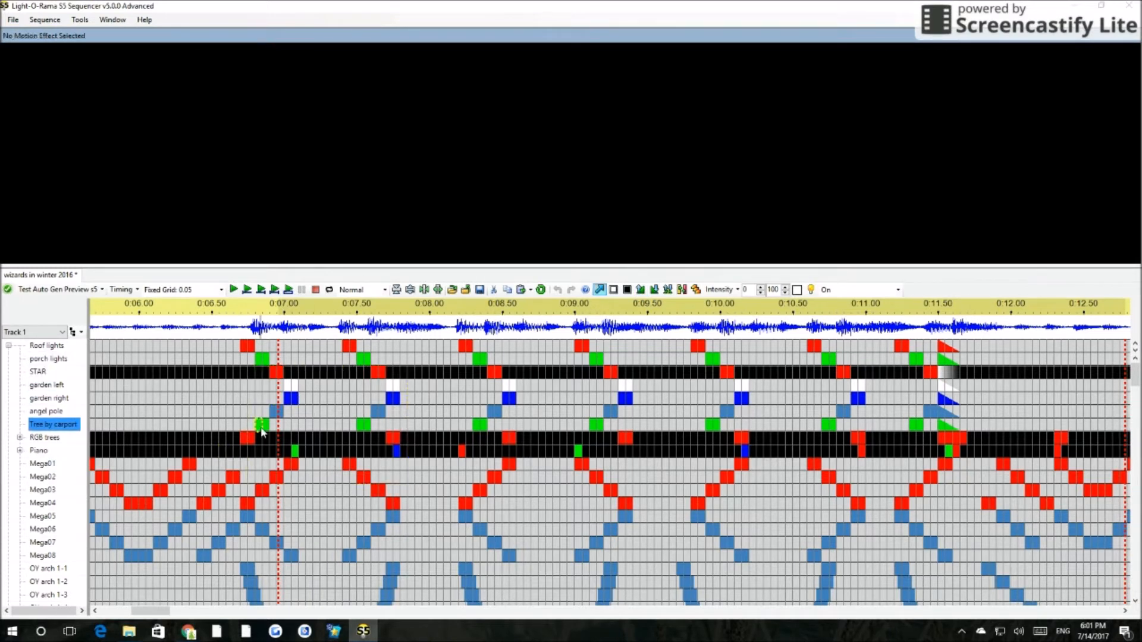
pyautogui.click(359, 385)
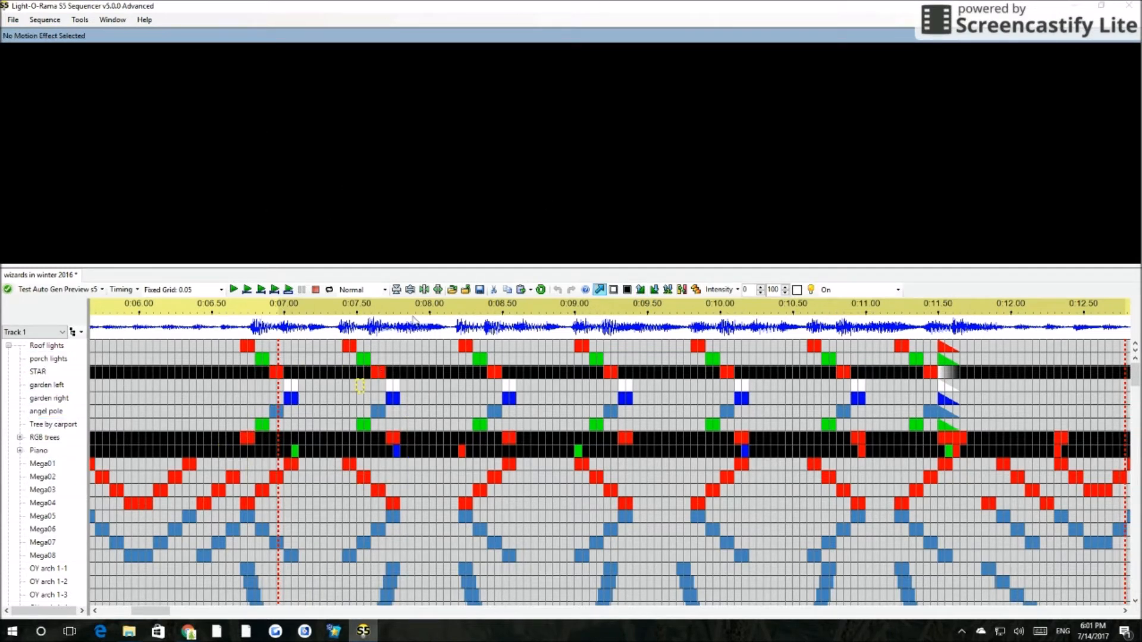
pyautogui.click(240, 289)
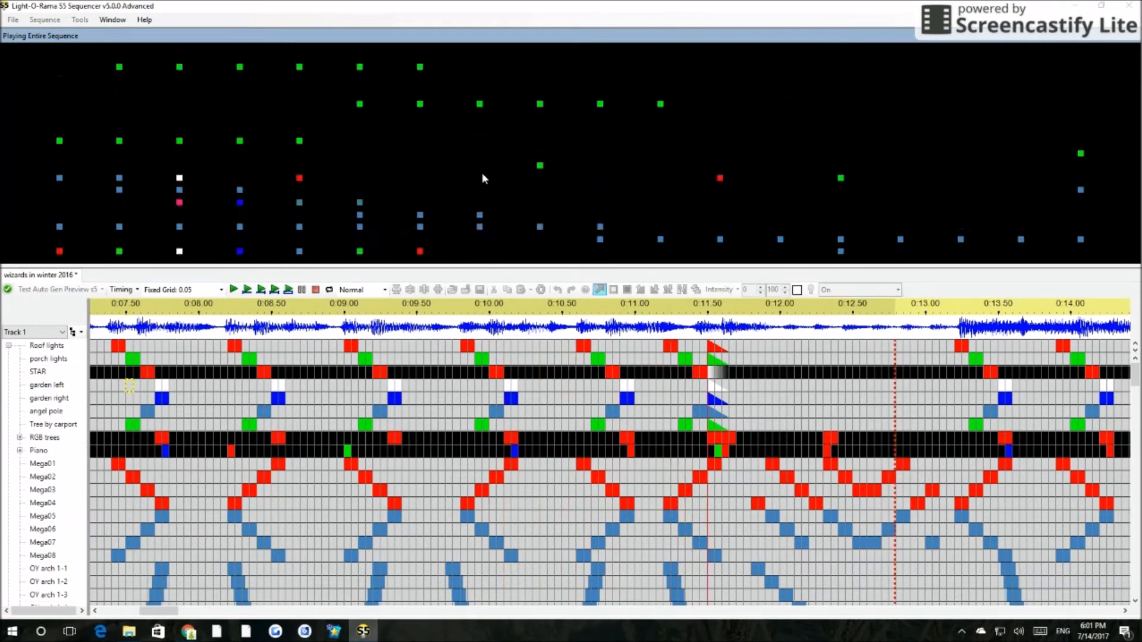
# Examine the available file, sequence and tool commands, including the channel configuration and audio wizard options
pyautogui.click(12, 20)
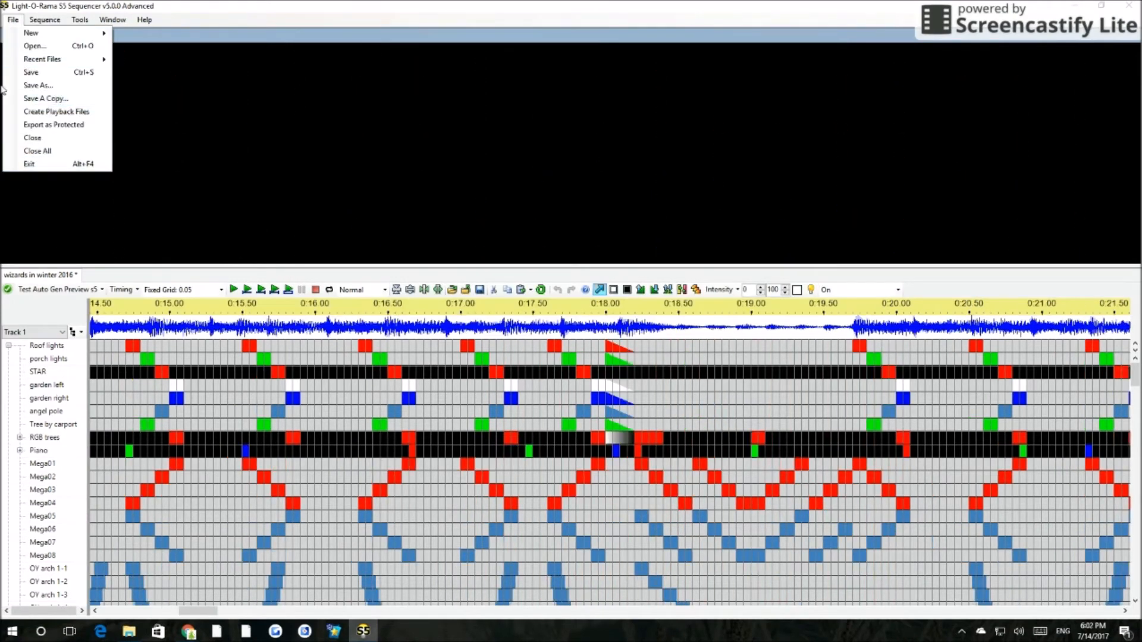
pyautogui.click(45, 19)
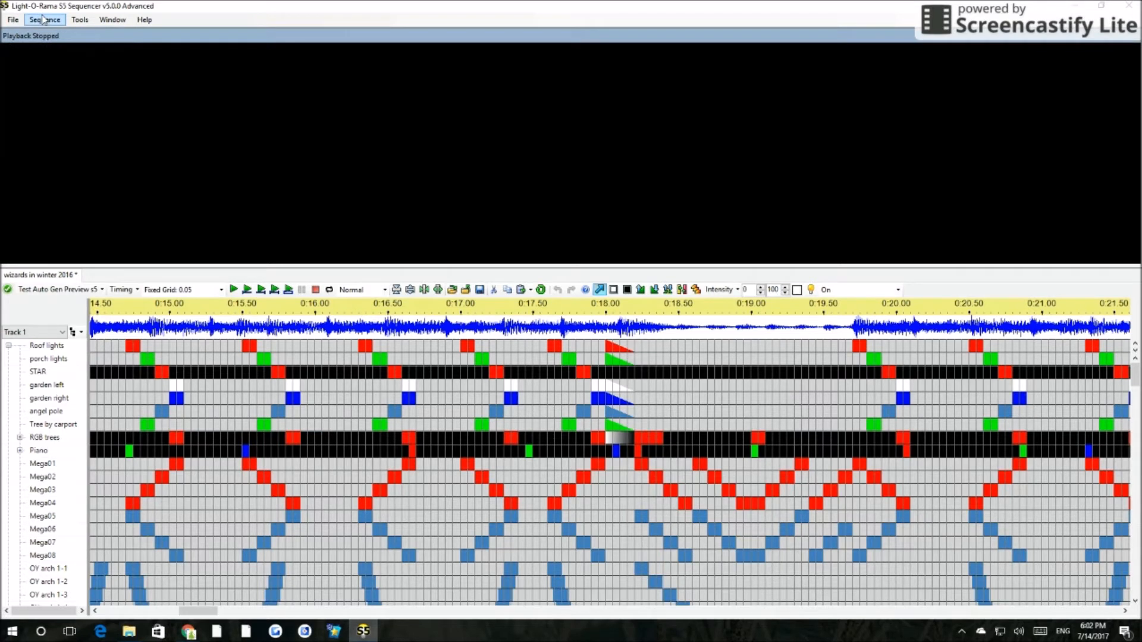
pyautogui.click(44, 20)
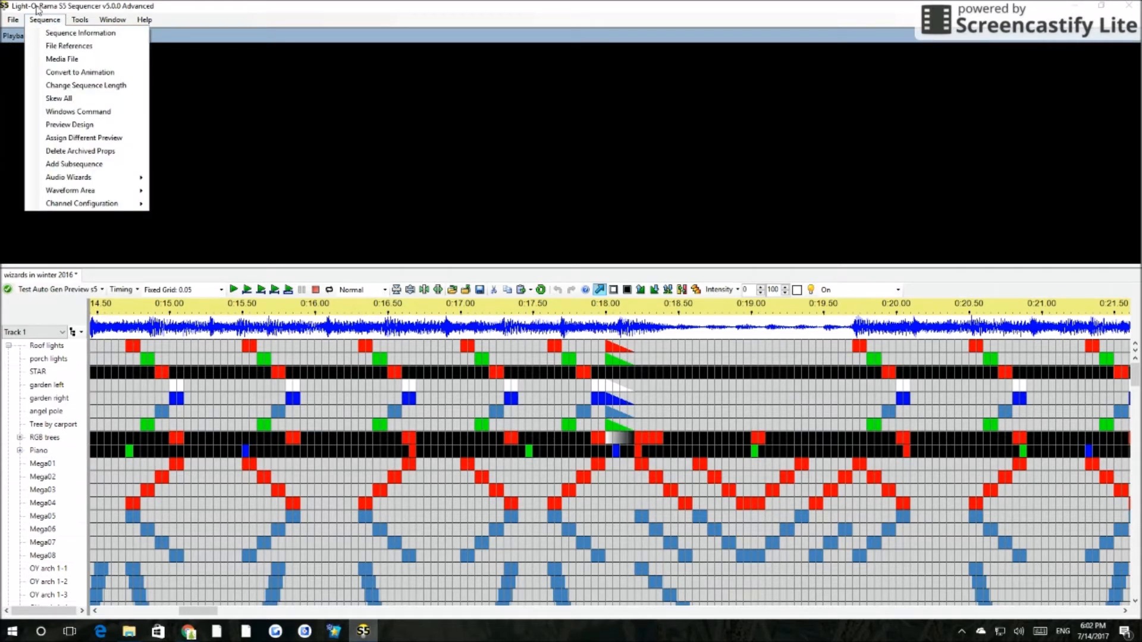
pyautogui.click(38, 8)
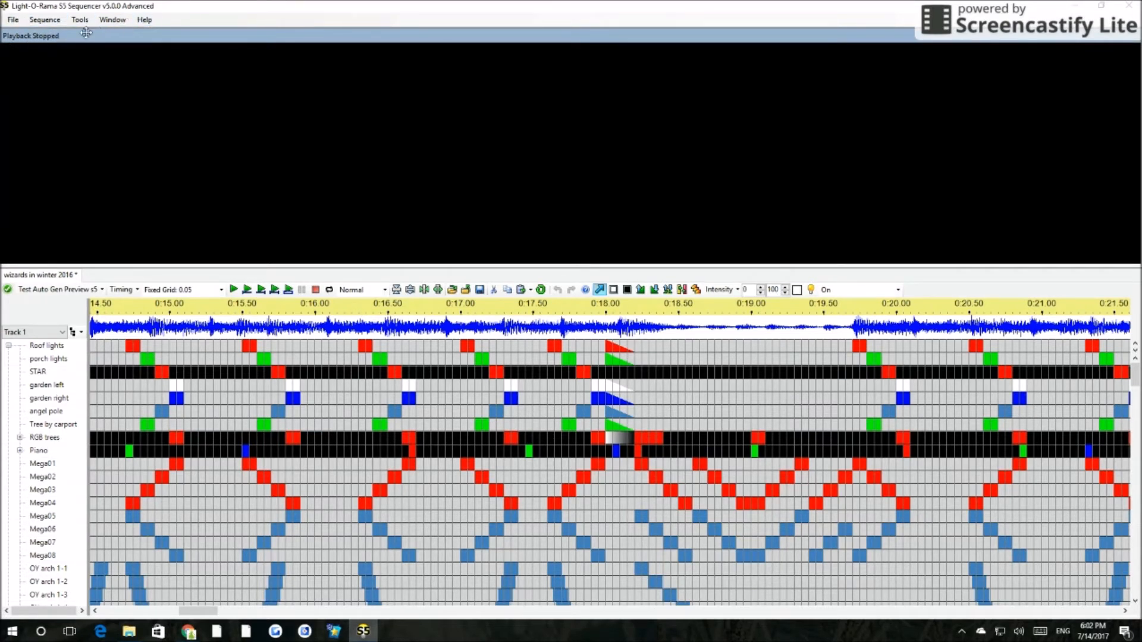
pyautogui.click(38, 23)
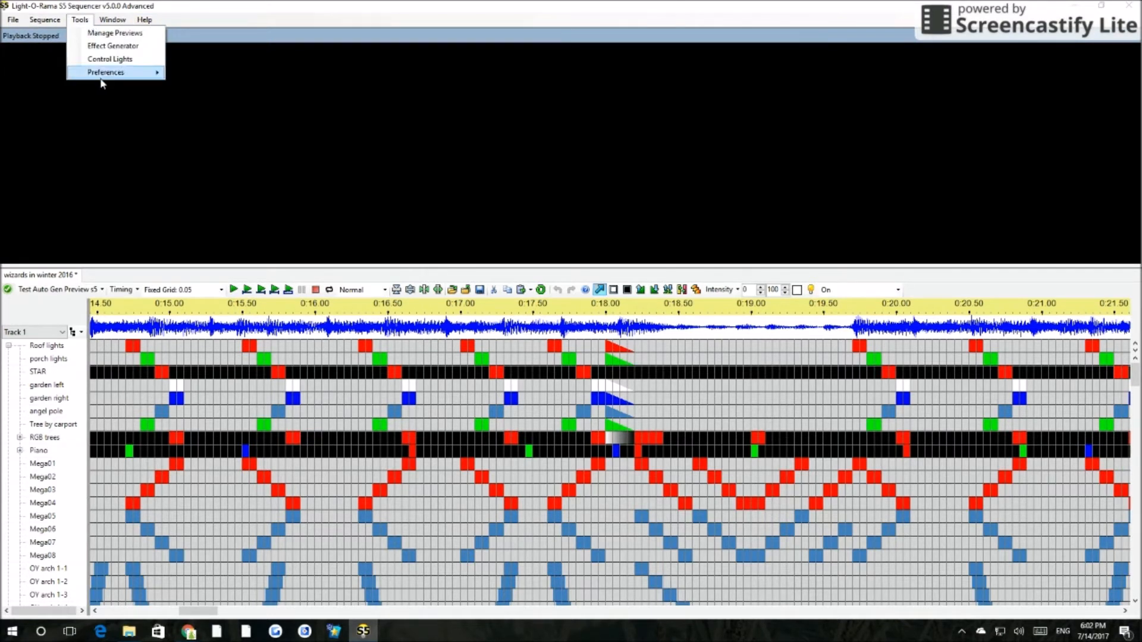
pyautogui.moveTo(9, 16)
pyautogui.moveTo(47, 23)
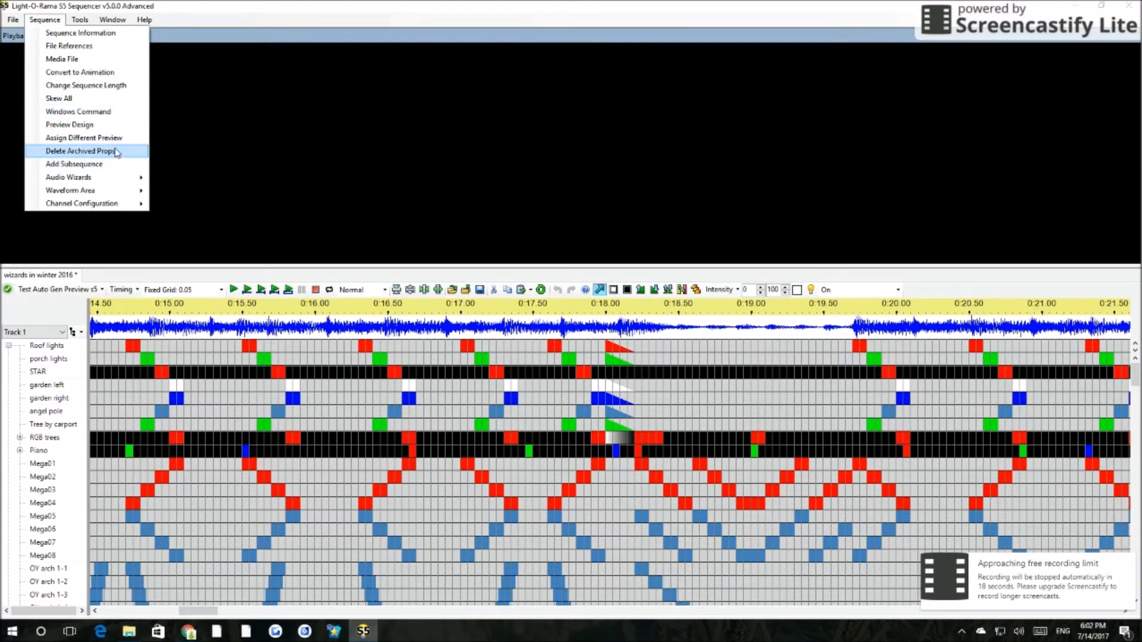
pyautogui.moveTo(124, 207)
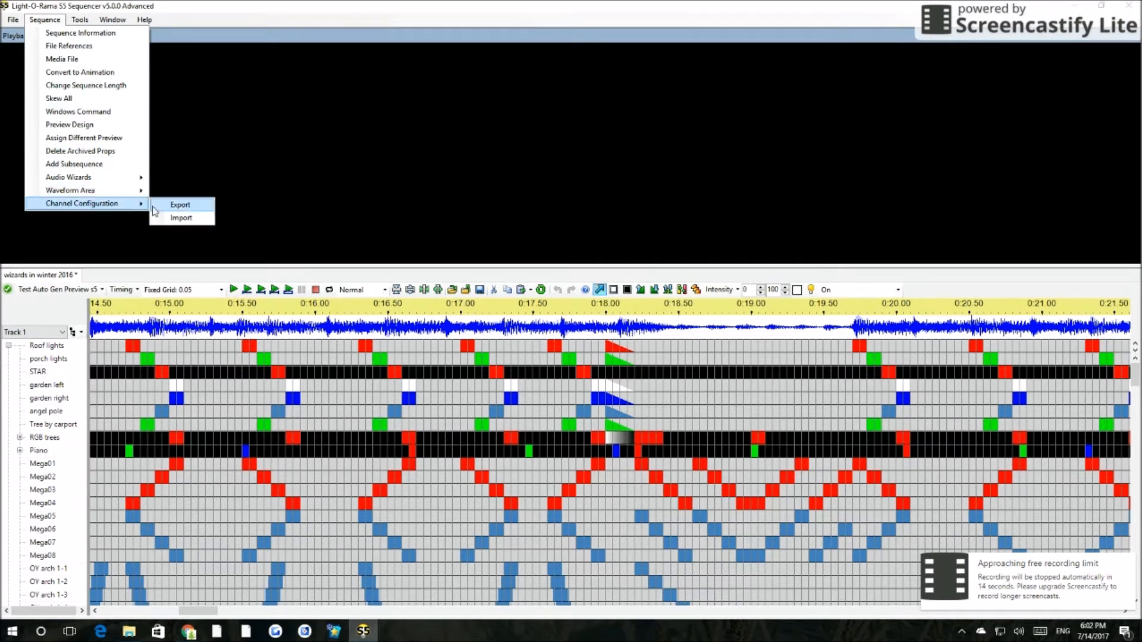
pyautogui.moveTo(128, 177)
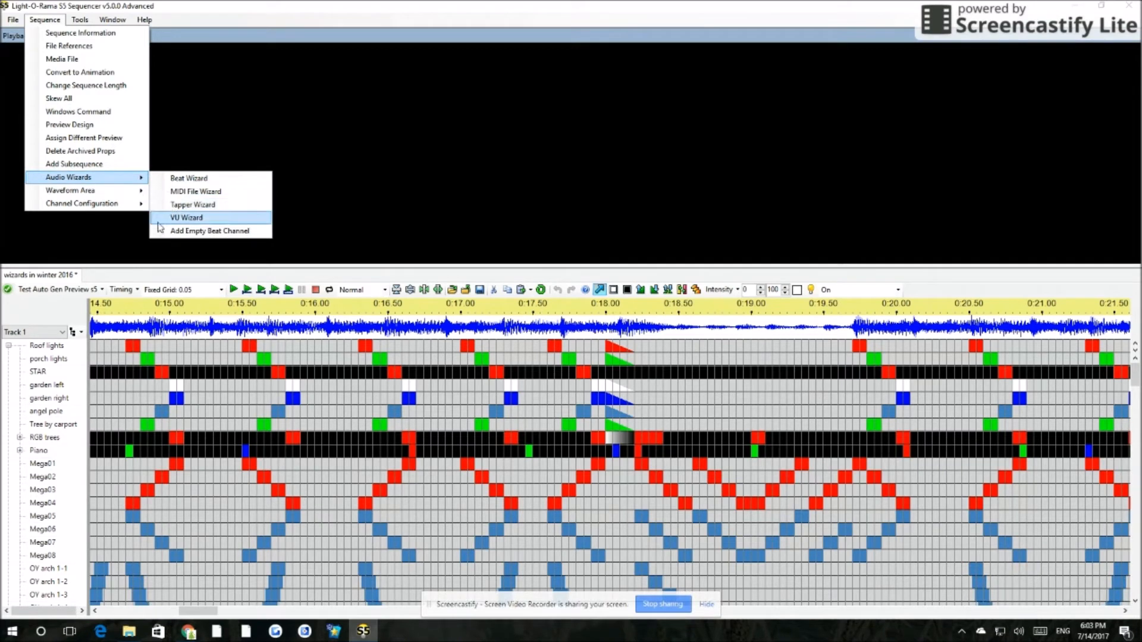
pyautogui.click(29, 308)
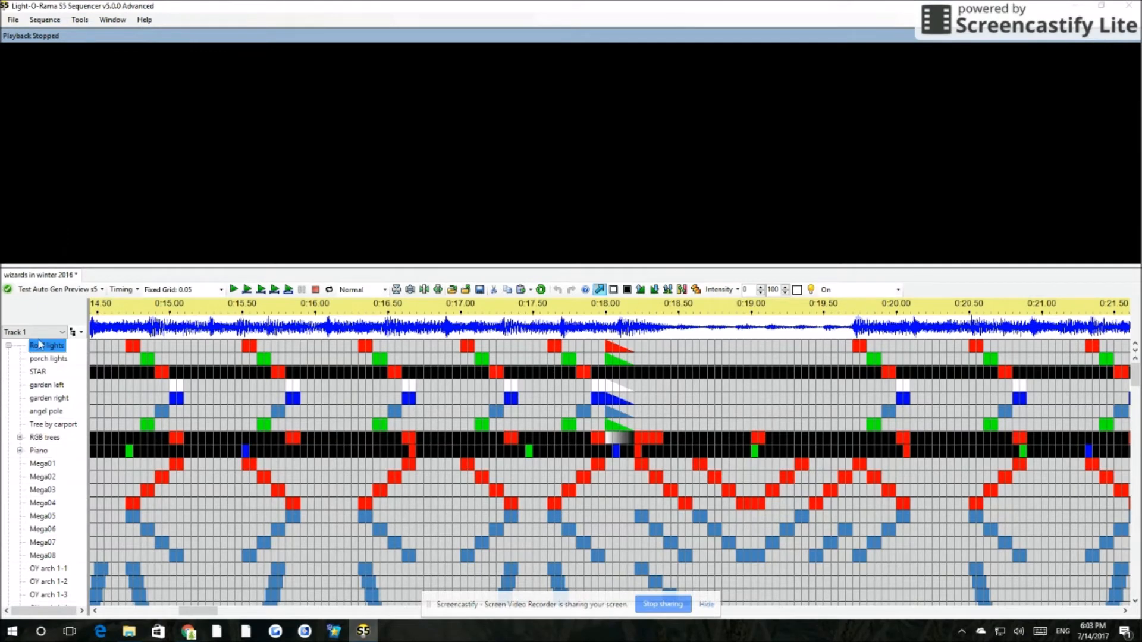
# Find the Jc Roof group in the channel list and collapse it
pyautogui.scroll(-15, 27, 375)
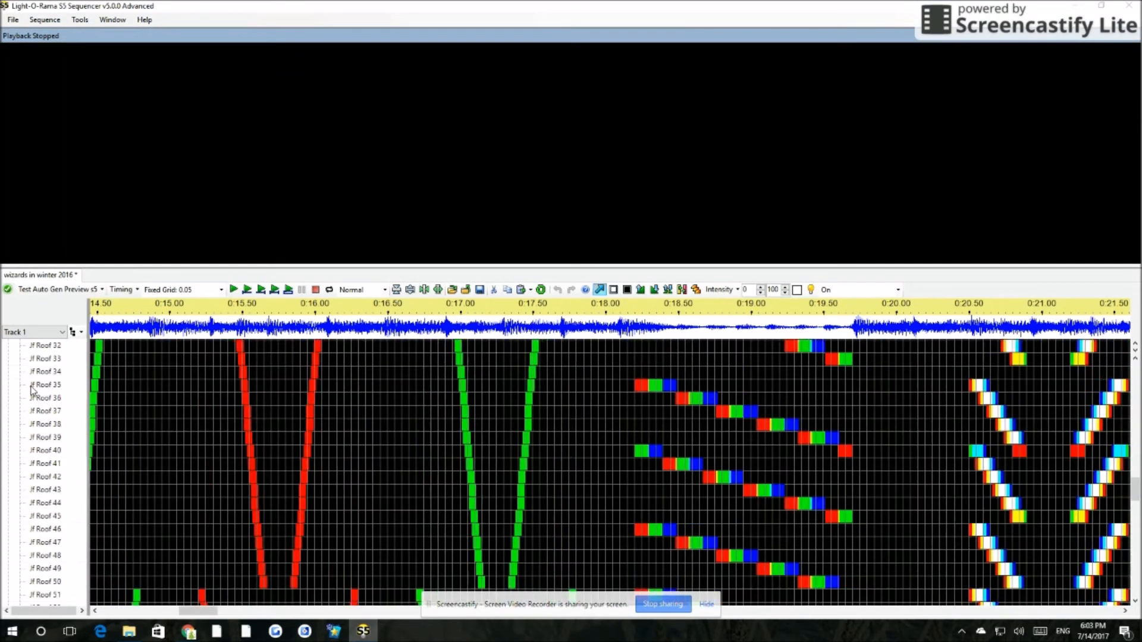
pyautogui.scroll(10, 33, 391)
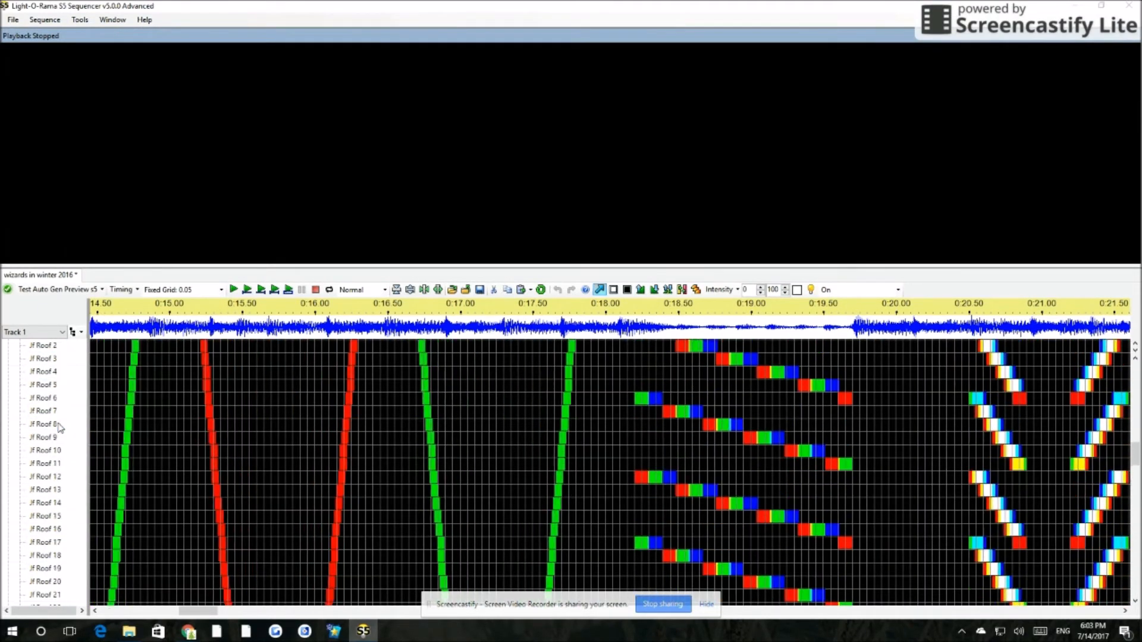
pyautogui.scroll(1, 58, 428)
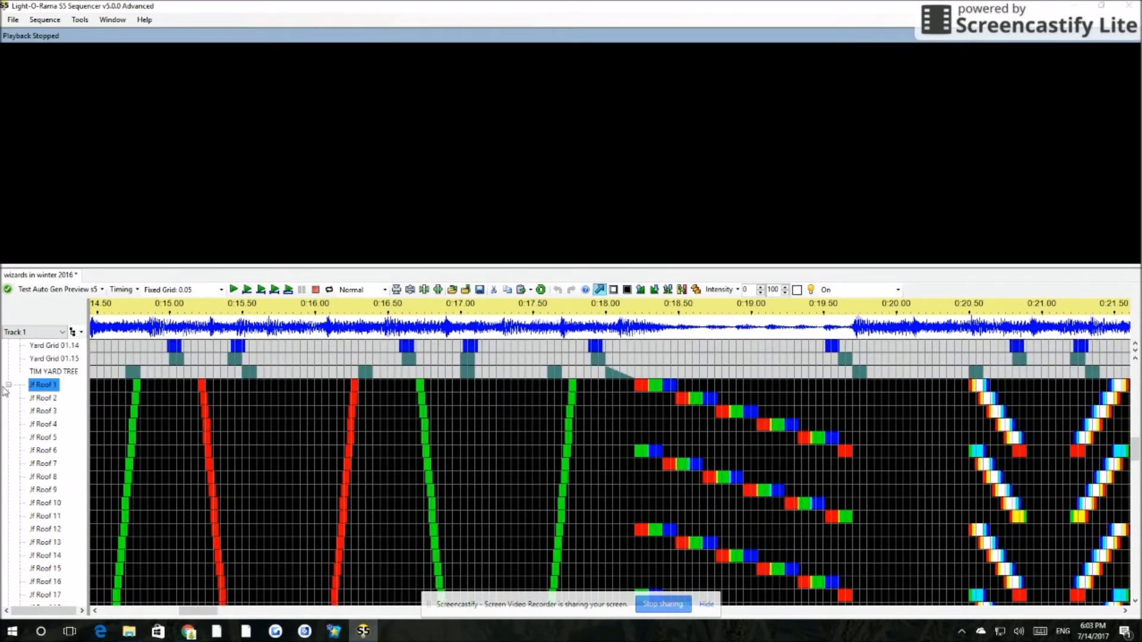
pyautogui.click(9, 385)
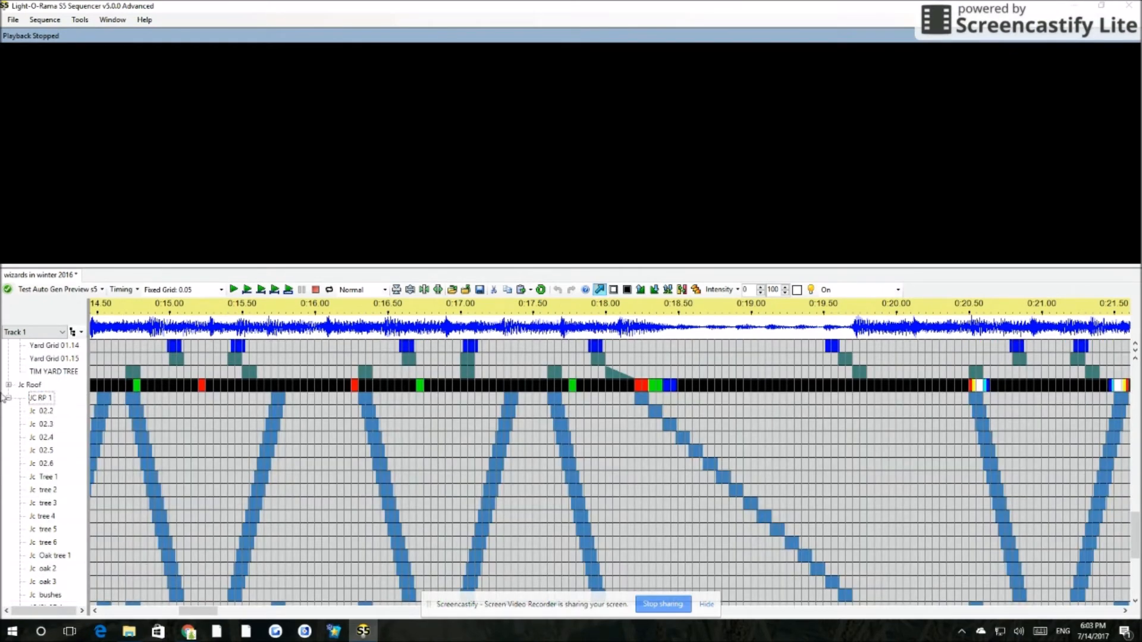
# Open the options for inserting preview props and groups below Jc Roof, look at the available props, and cancel
pyautogui.rightClick(34, 390)
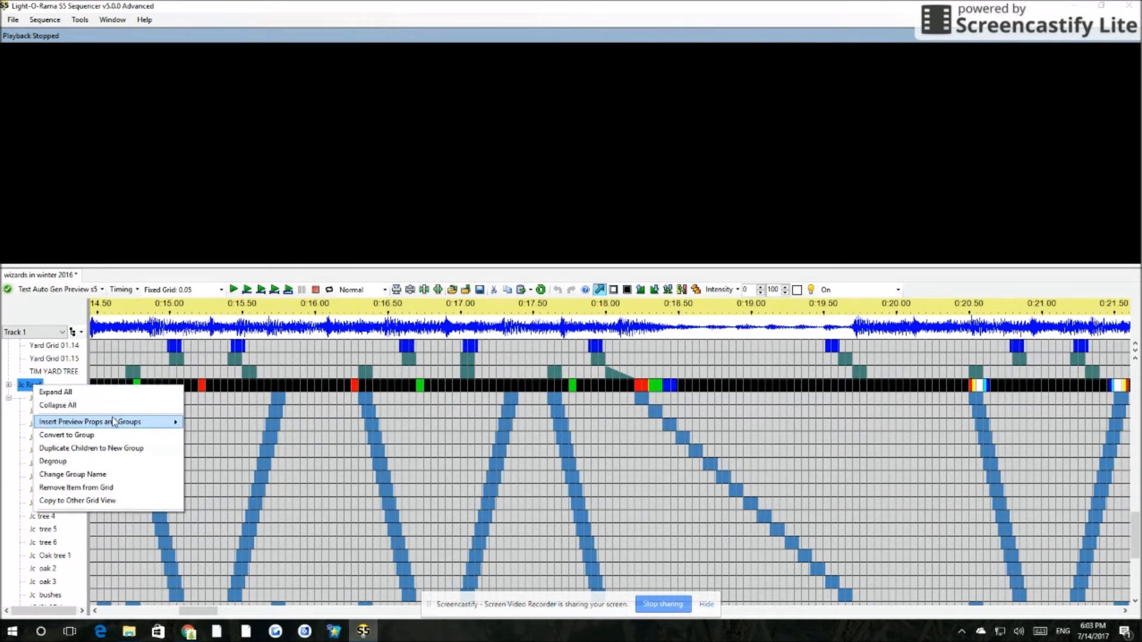
pyautogui.moveTo(152, 422)
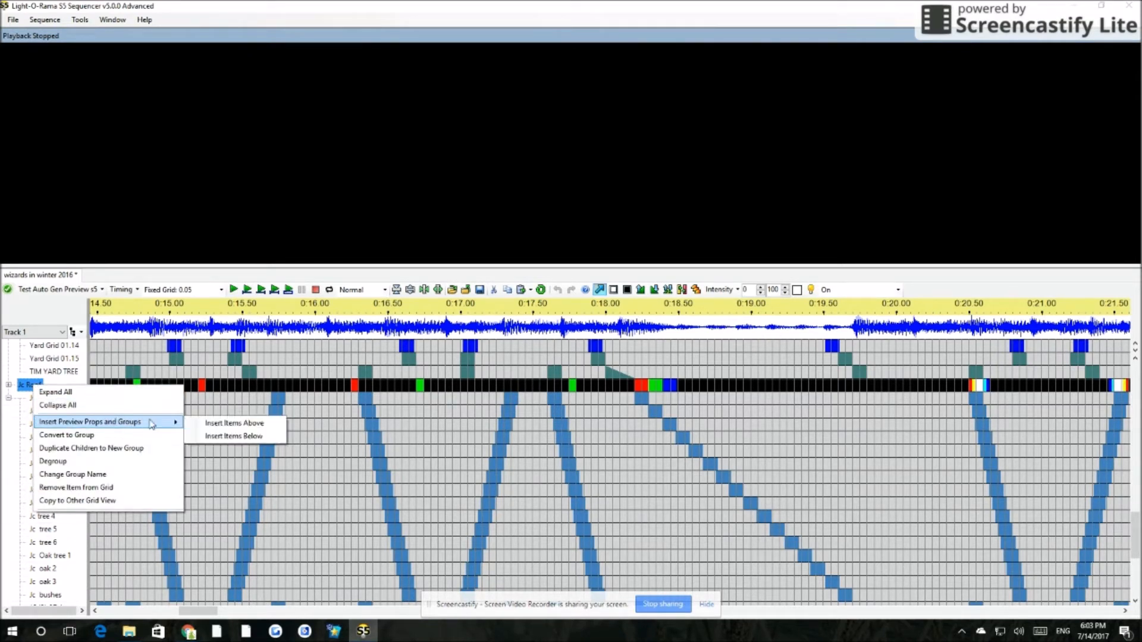
pyautogui.click(224, 438)
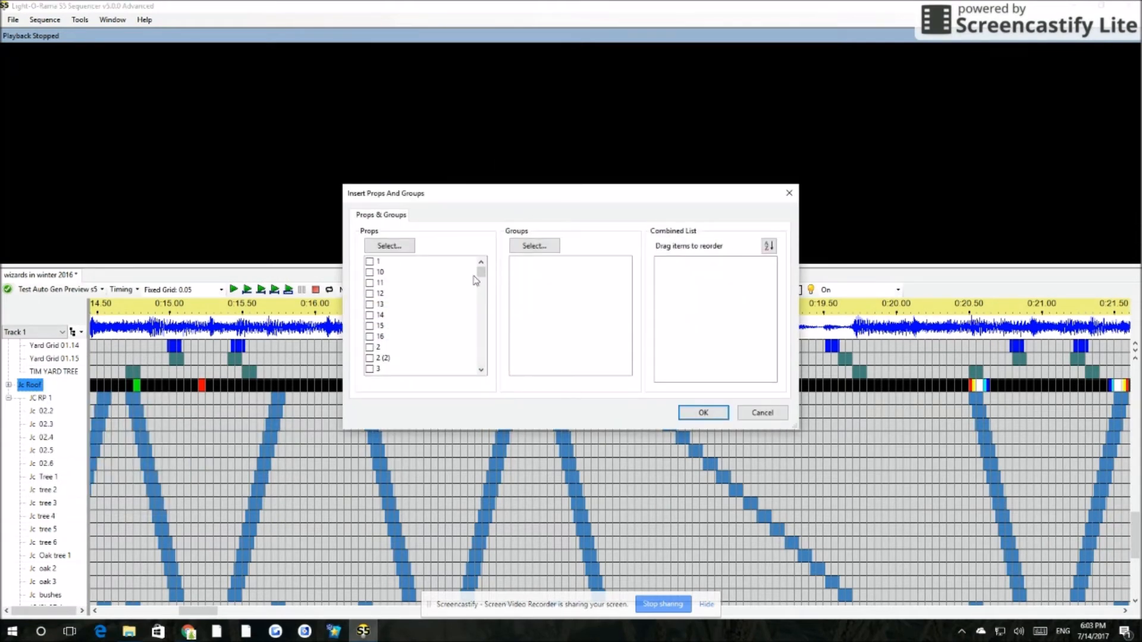
pyautogui.moveTo(478, 279)
pyautogui.mouseDown()
pyautogui.moveTo(477, 359)
pyautogui.moveTo(481, 262)
pyautogui.mouseUp()
pyautogui.click(762, 413)
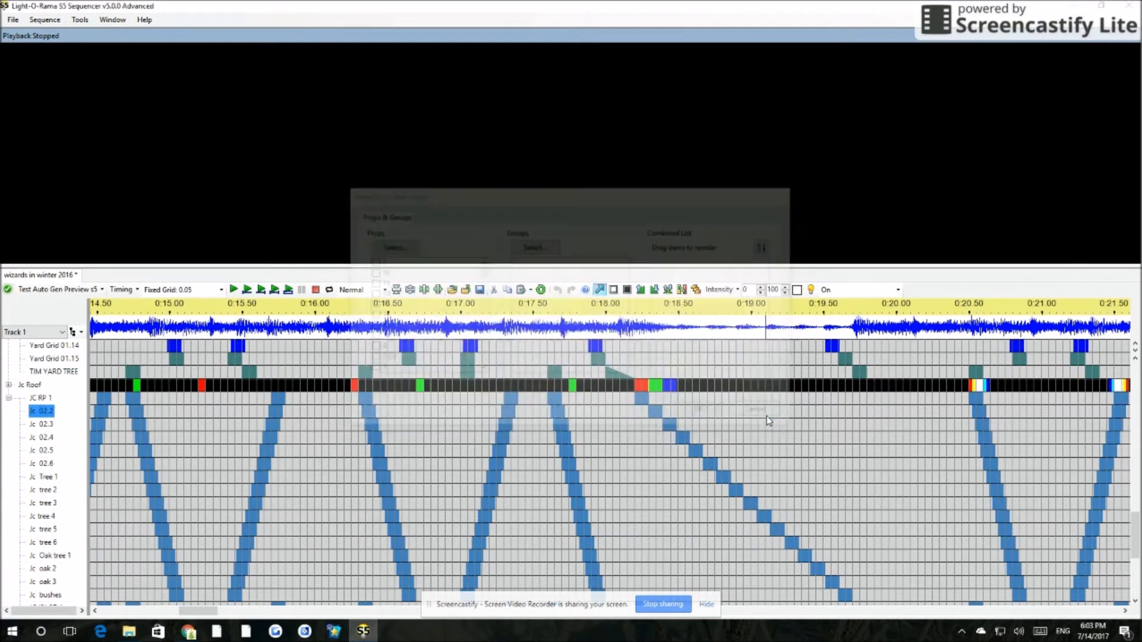
# Open the list of previews for managing the seasonal display previews
pyautogui.click(49, 22)
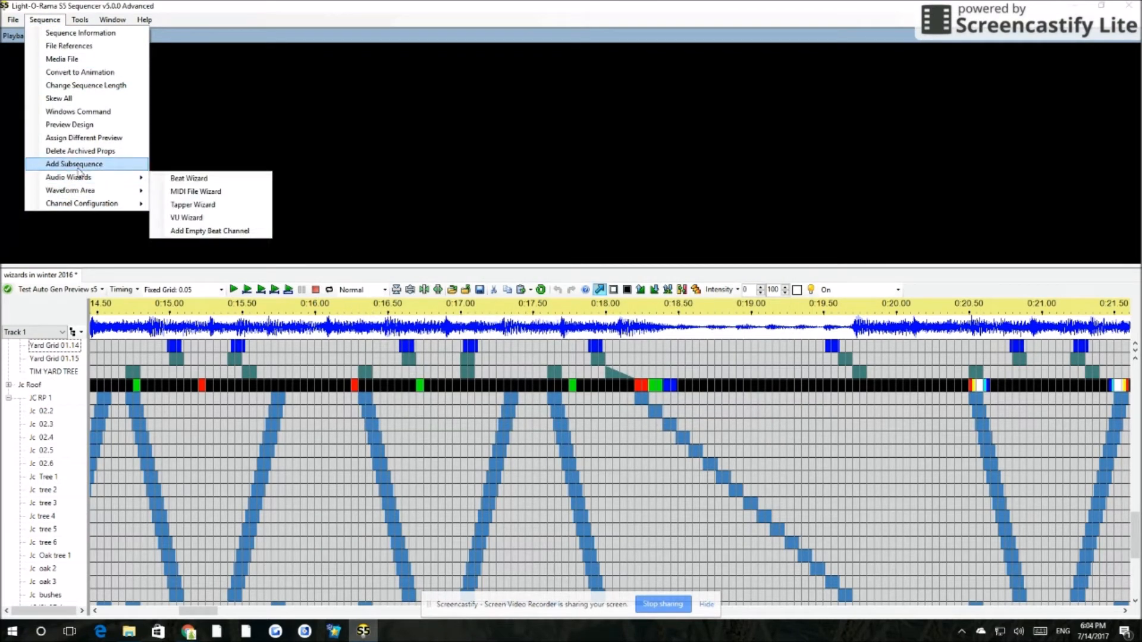
pyautogui.click(84, 22)
pyautogui.click(82, 23)
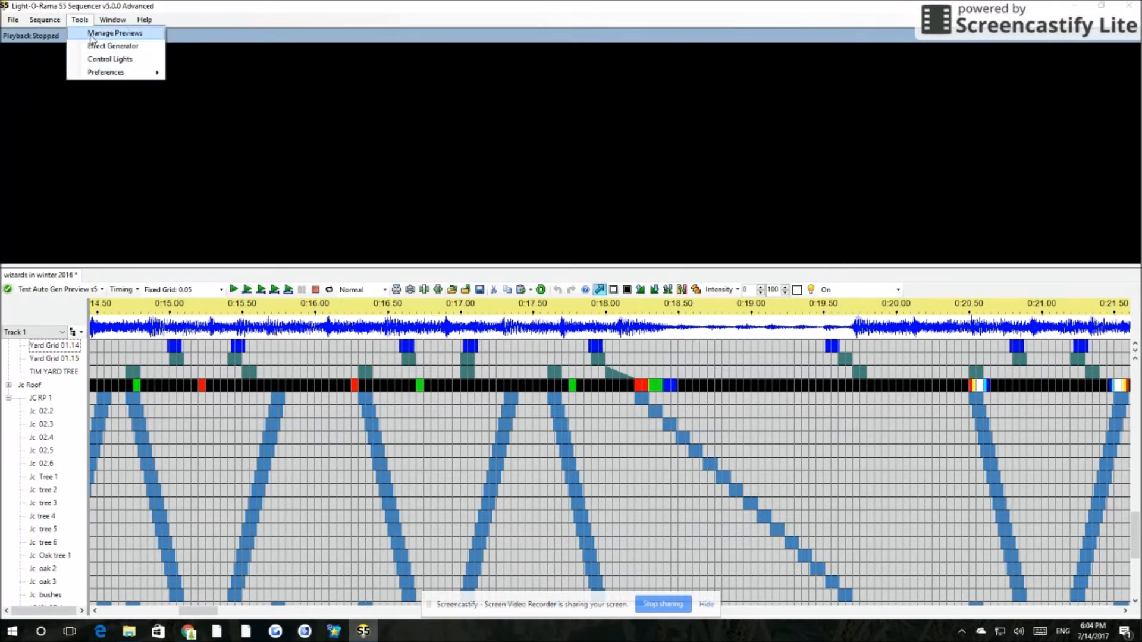
pyautogui.click(92, 35)
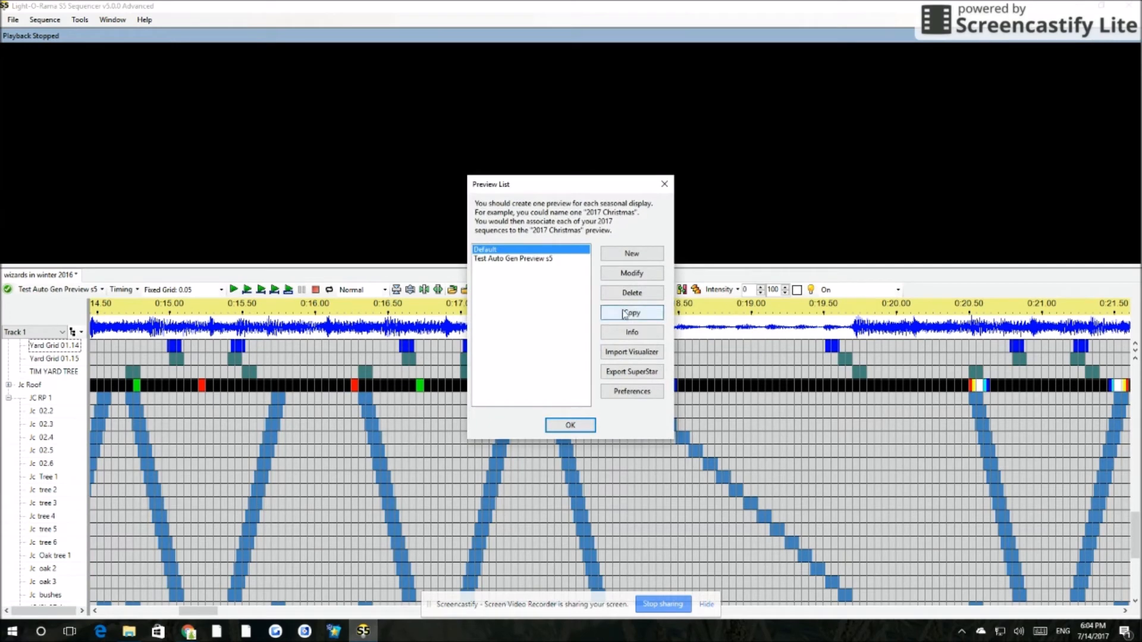
# Open the Test Auto Gen Preview s5 preview for modification and try the Triangle bulb shape on prop 3
pyautogui.click(549, 260)
pyautogui.click(623, 277)
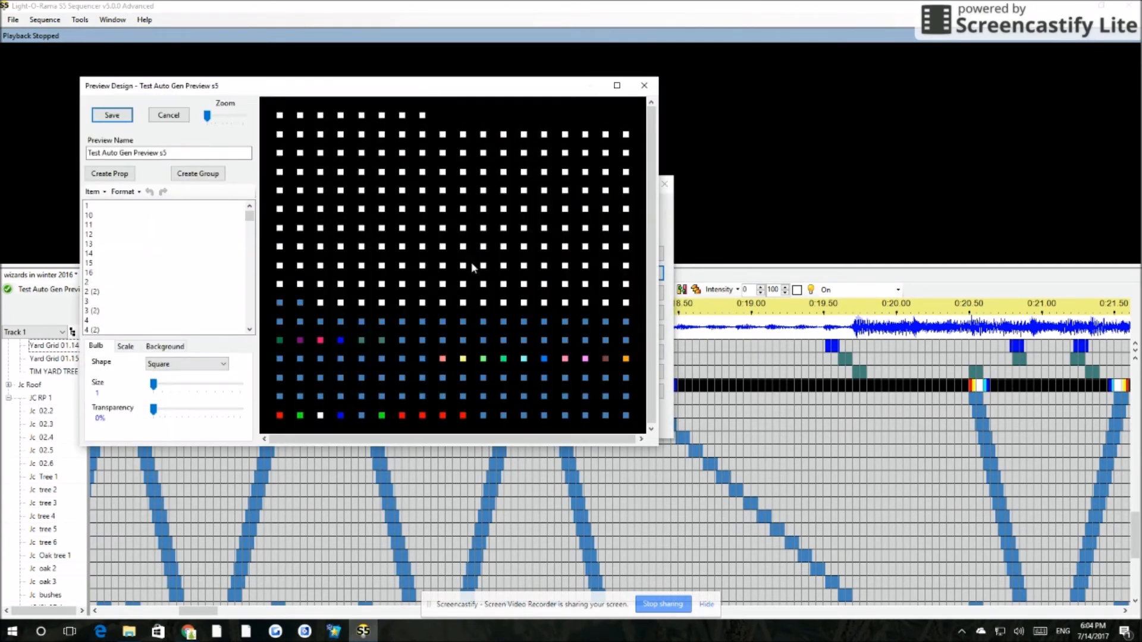
pyautogui.moveTo(119, 216)
pyautogui.mouseDown()
pyautogui.moveTo(126, 312)
pyautogui.moveTo(182, 349)
pyautogui.moveTo(221, 305)
pyautogui.mouseUp()
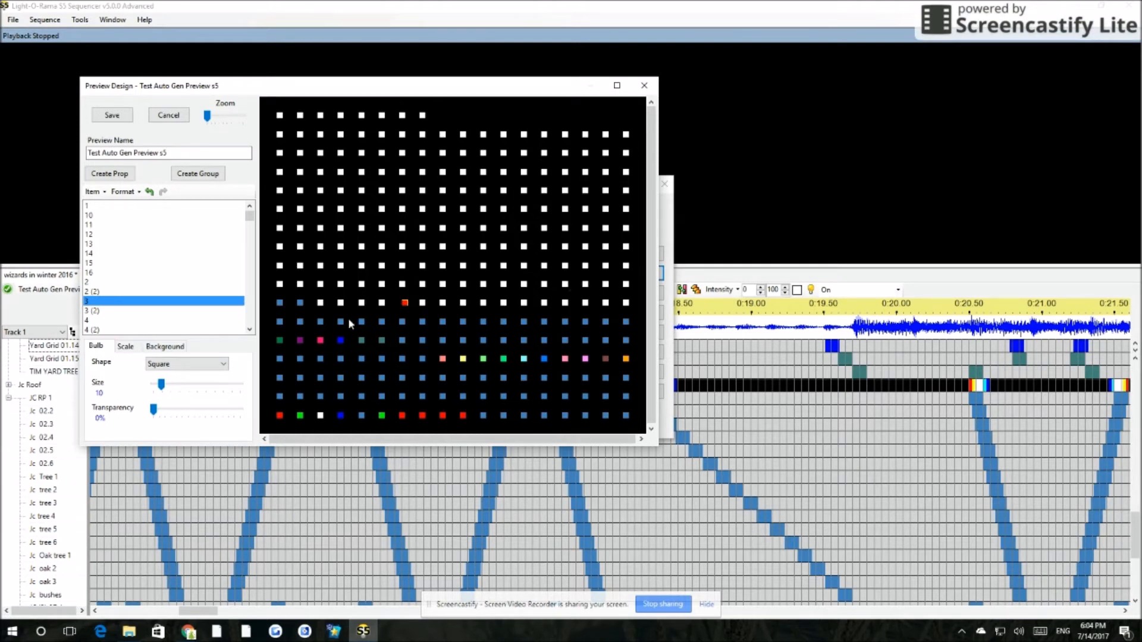
pyautogui.click(184, 362)
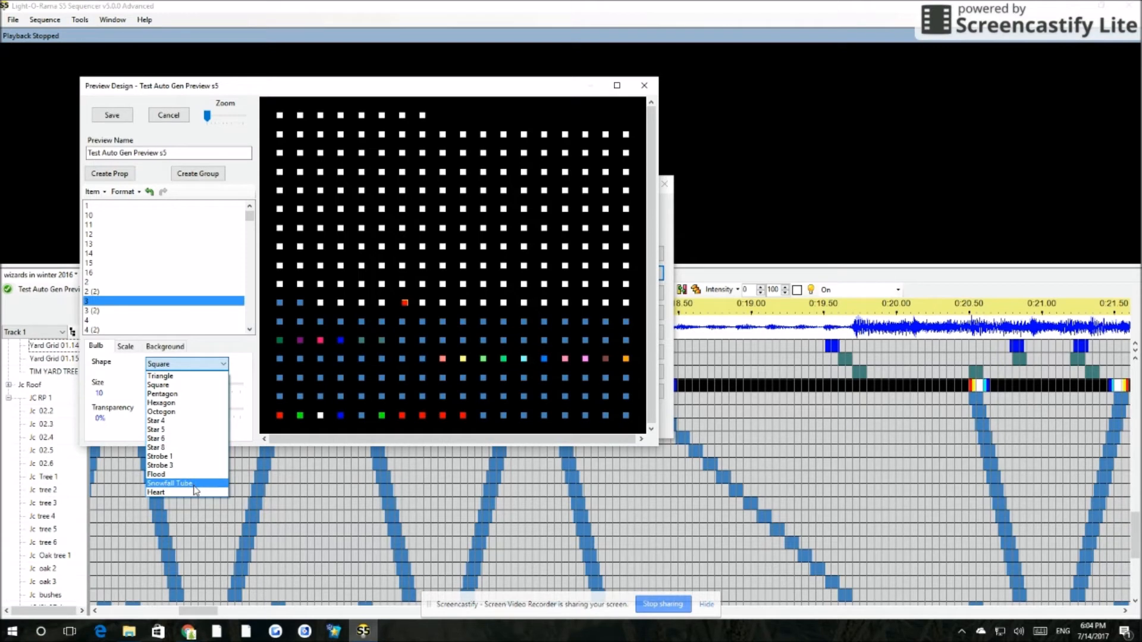
pyautogui.click(177, 376)
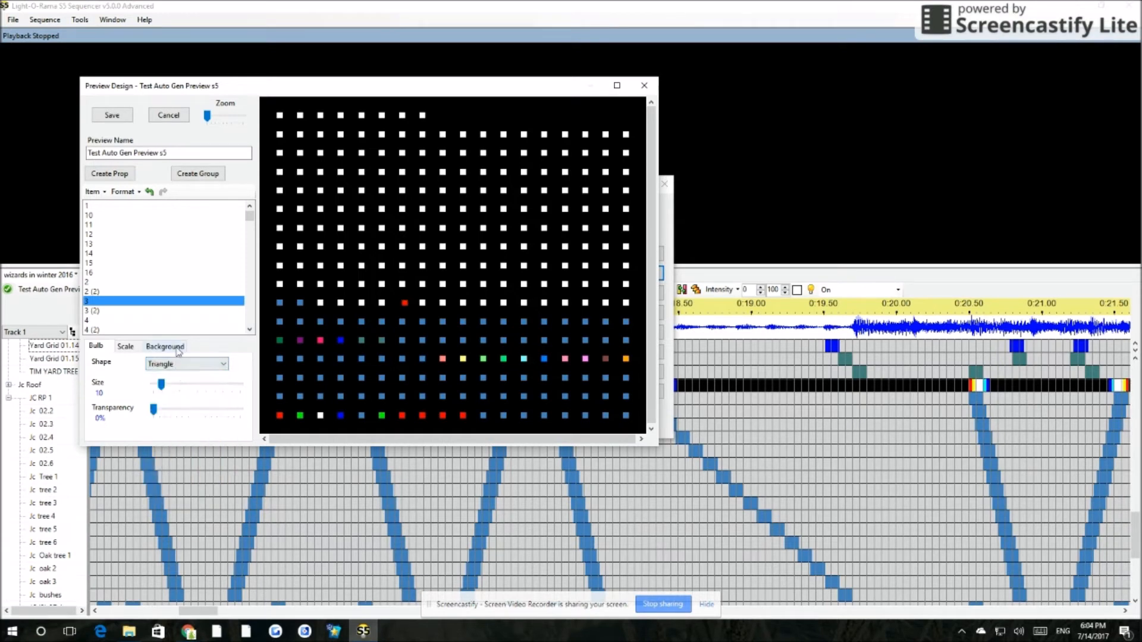
# Try further bulb settings for a prop and reposition roof props in the preview layout
pyautogui.click(213, 375)
pyautogui.click(164, 370)
pyautogui.click(167, 365)
pyautogui.click(178, 413)
pyautogui.click(407, 295)
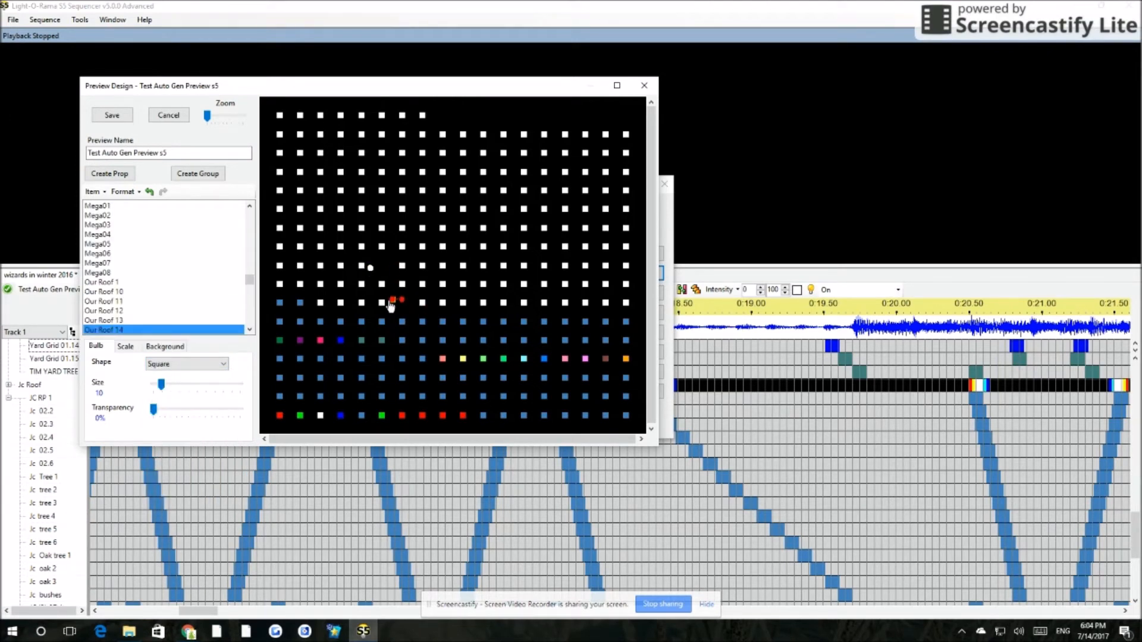
pyautogui.click(385, 267)
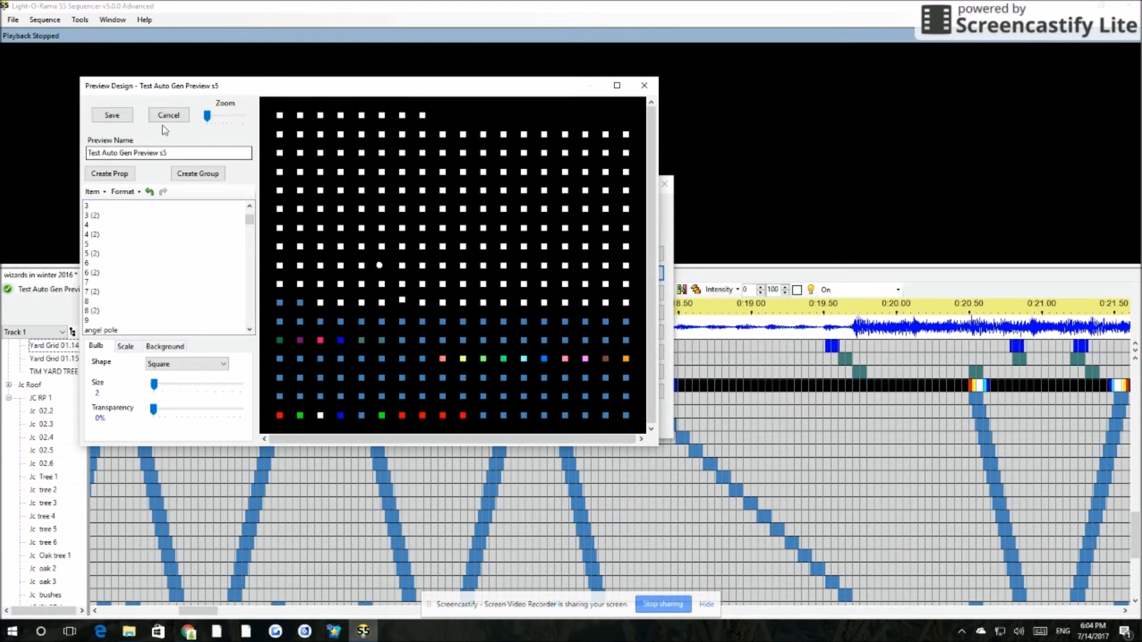
# Try the scale controls on the Our Roof 15 prop, enlarging its height and width and shrinking both again
pyautogui.moveTo(248, 221); pyautogui.dragTo(244, 208)
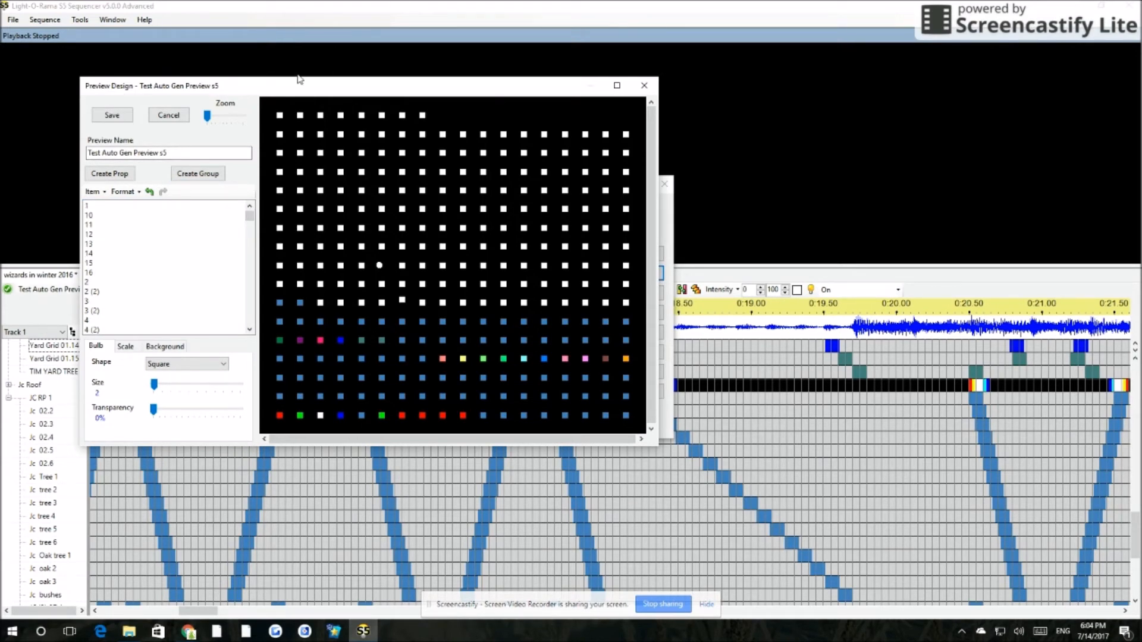
pyautogui.moveTo(317, 86); pyautogui.dragTo(471, 111)
pyautogui.click(281, 371)
pyautogui.click(285, 397)
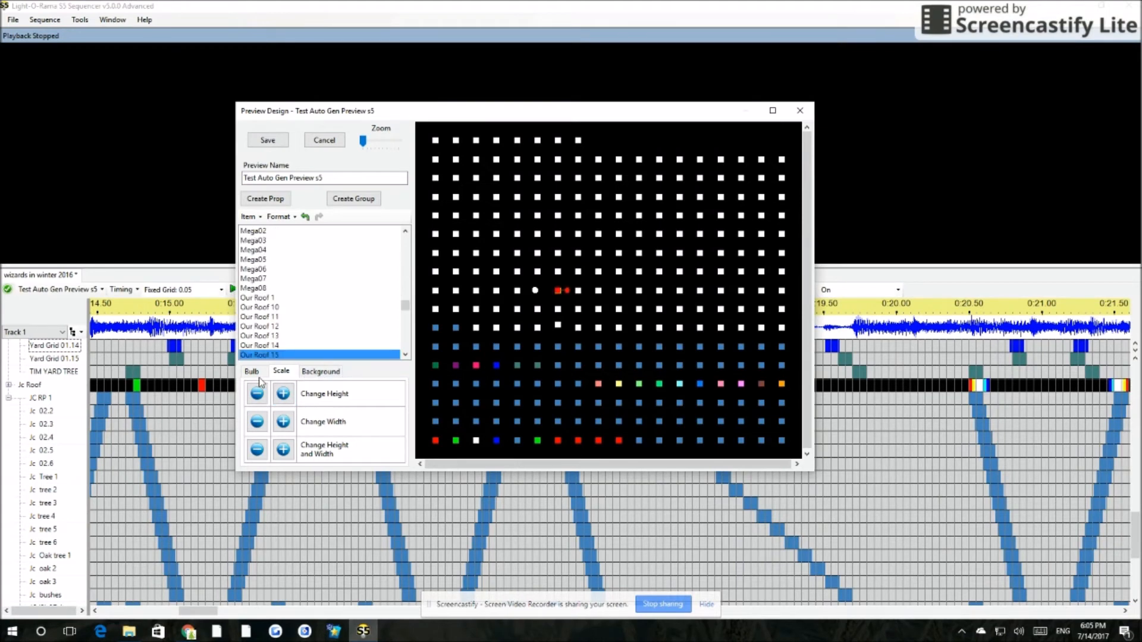
pyautogui.click(288, 426)
pyautogui.click(286, 426)
pyautogui.click(284, 453)
pyautogui.click(284, 452)
pyautogui.click(283, 452)
pyautogui.click(257, 450)
pyautogui.click(256, 450)
# Zoom the preview layout in fully, select the Our Roof 17 prop and try increasing its height
pyautogui.moveTo(363, 141); pyautogui.dragTo(401, 141)
pyautogui.click(503, 315)
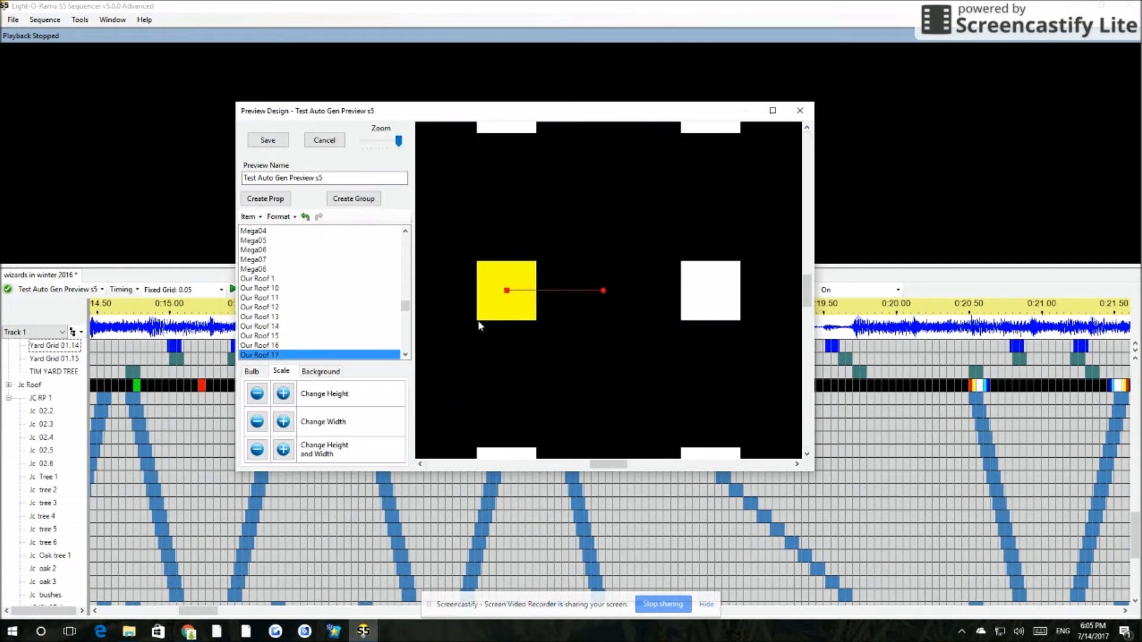
pyautogui.click(282, 392)
# Open a blank prop definition to view its light, shape and channel options, and close it and the preview design without saving
pyautogui.click(272, 200)
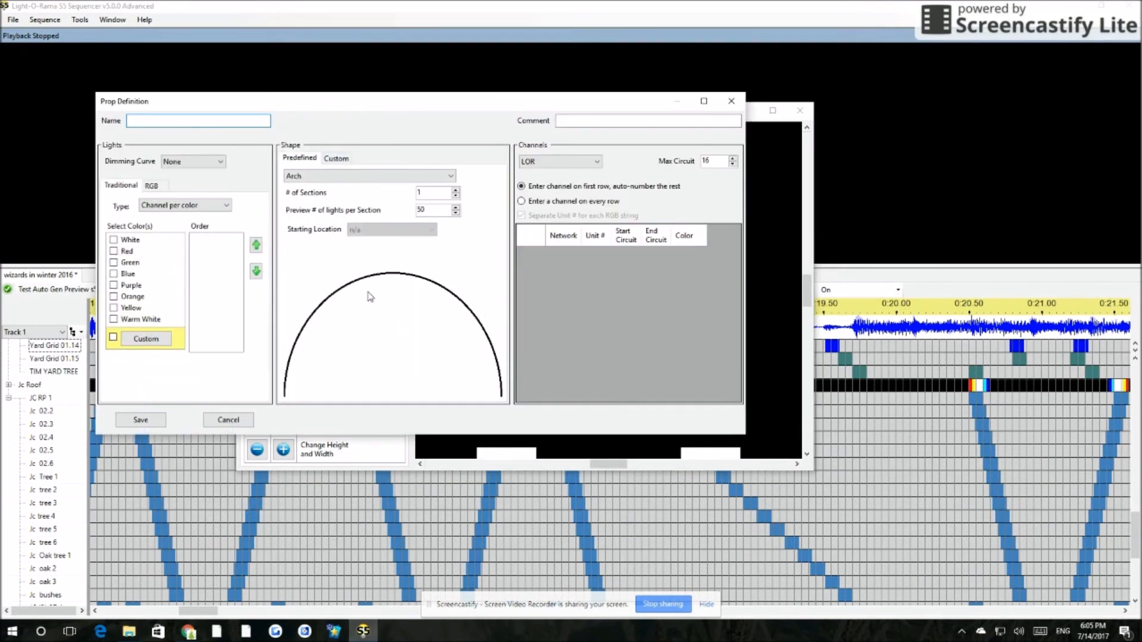
pyautogui.moveTo(230, 102); pyautogui.dragTo(365, 150)
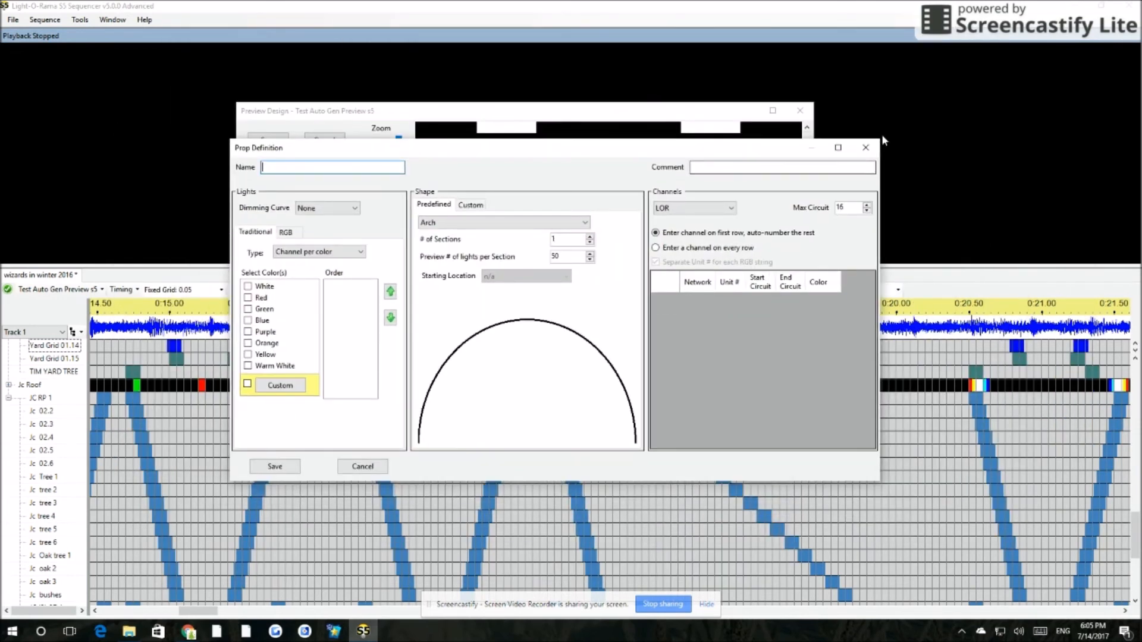
pyautogui.click(865, 147)
pyautogui.click(800, 111)
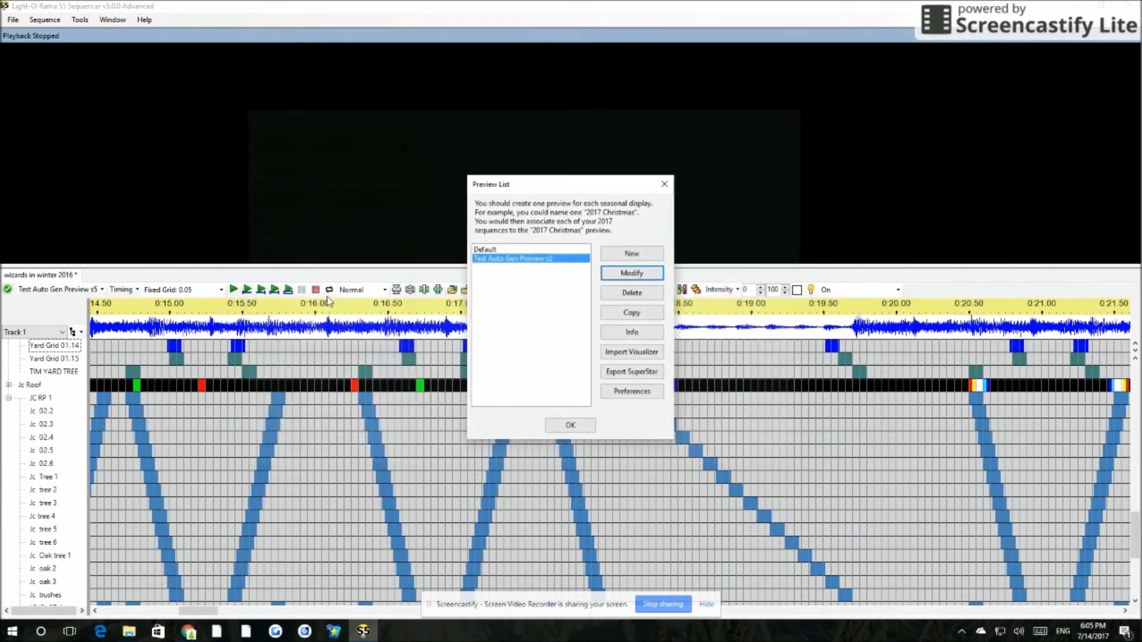
# Select a block of cells spanning the Piano to OY arch 1-2 rows in the sequence grid, and clear that block selection
pyautogui.scroll(11, 226, 393)
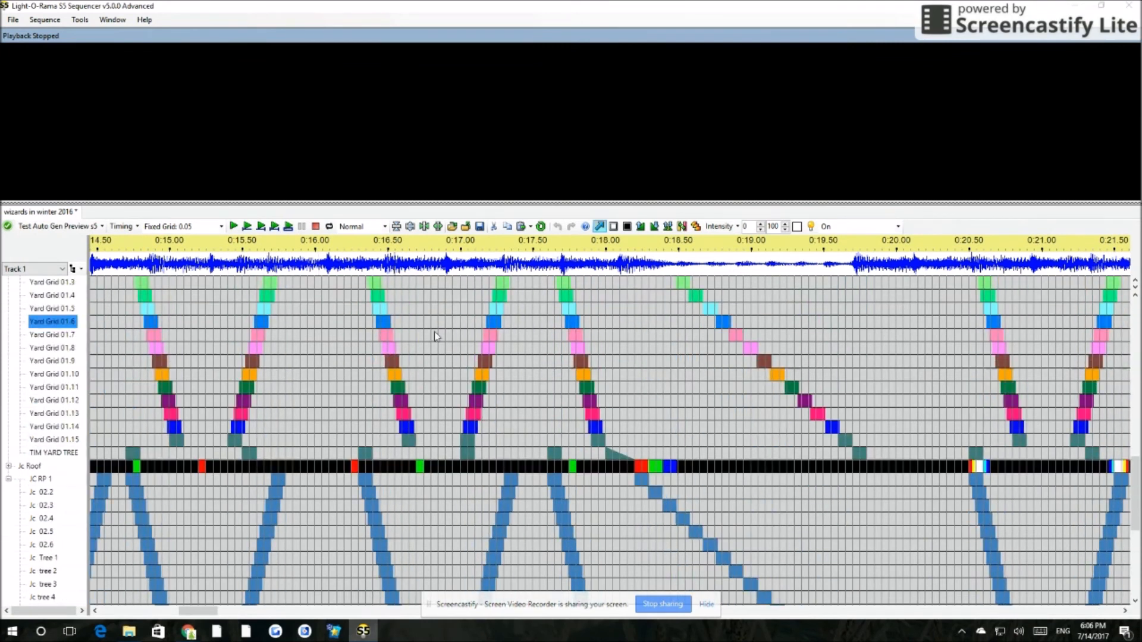
pyautogui.scroll(10, 829, 489)
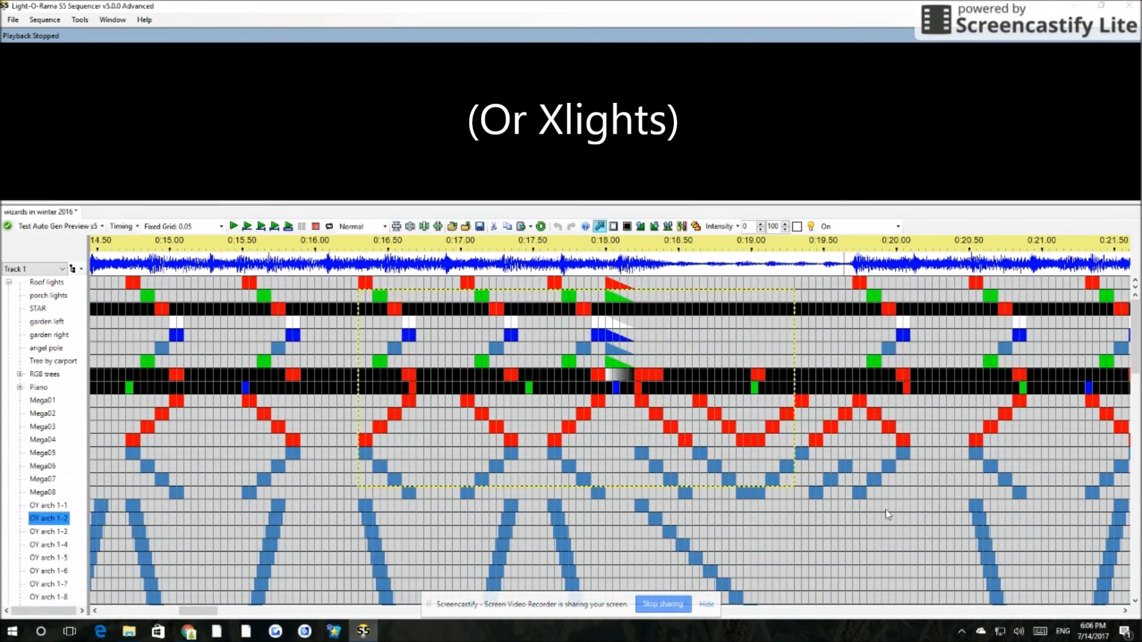
pyautogui.moveTo(1069, 525); pyautogui.dragTo(679, 385)
pyautogui.click(804, 518)
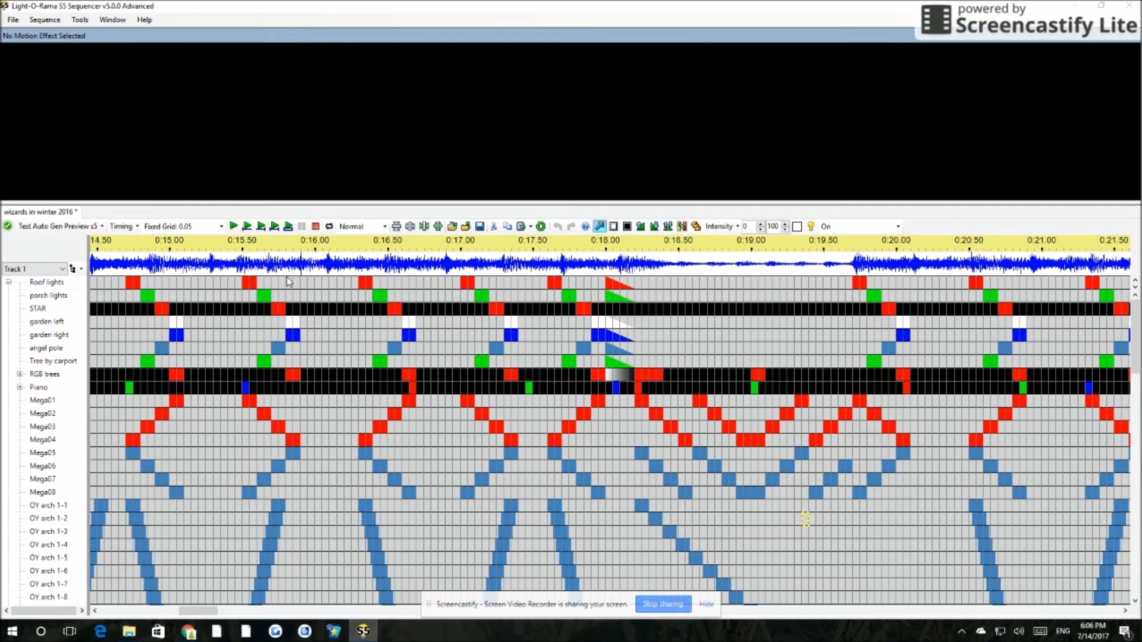
# Examine the available sequence commands, including the one for adding a subsequence
pyautogui.click(44, 20)
pyautogui.click(44, 20)
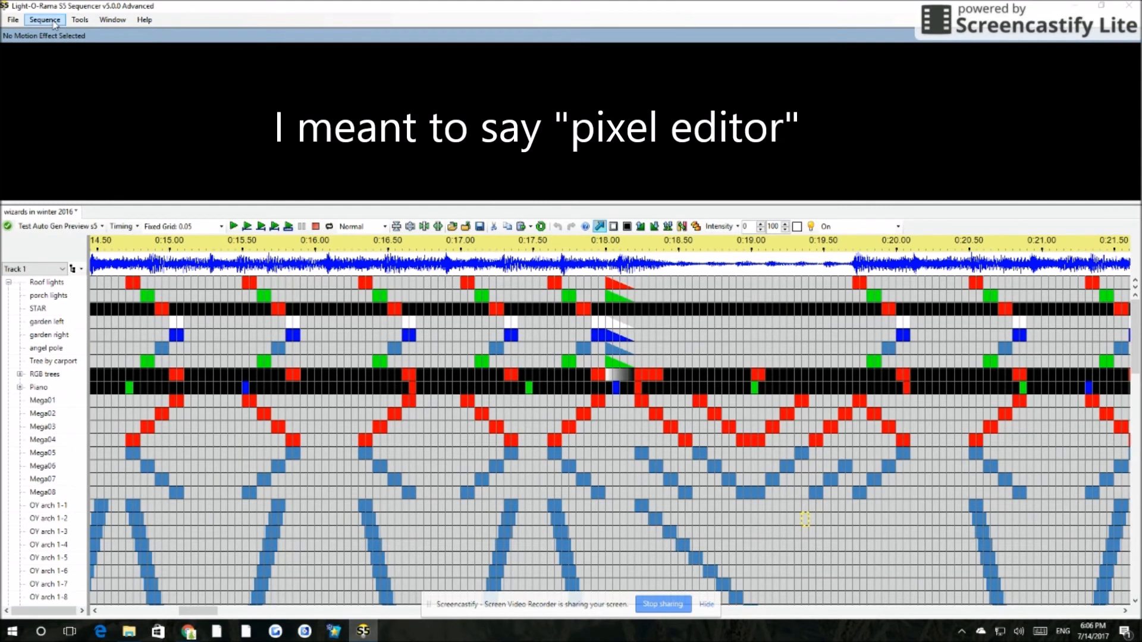
pyautogui.click(45, 19)
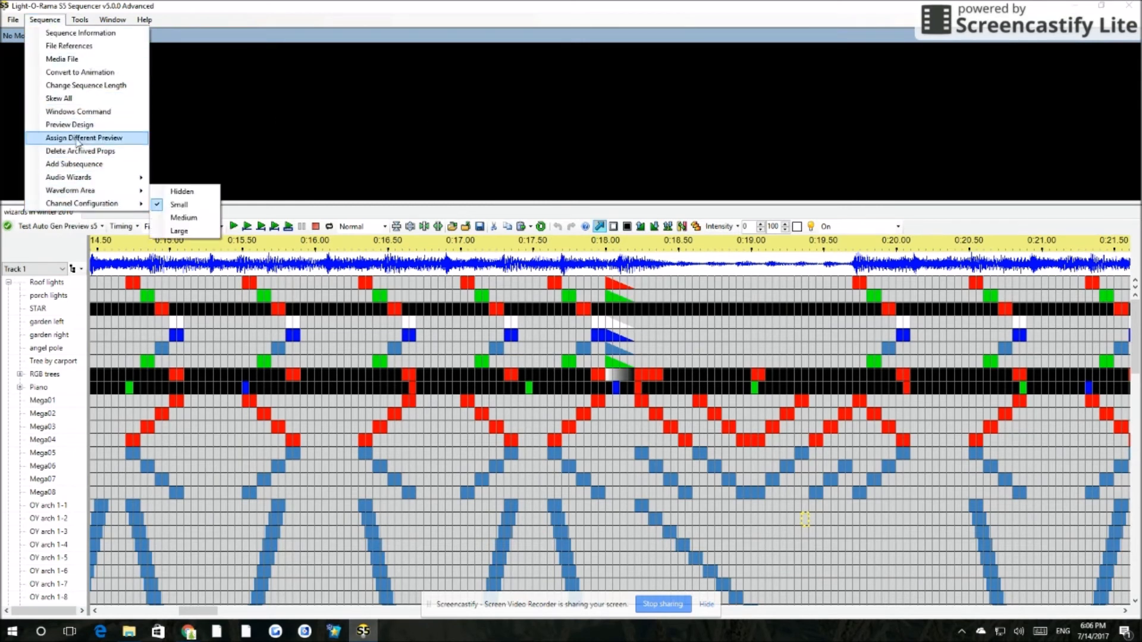
pyautogui.click(107, 164)
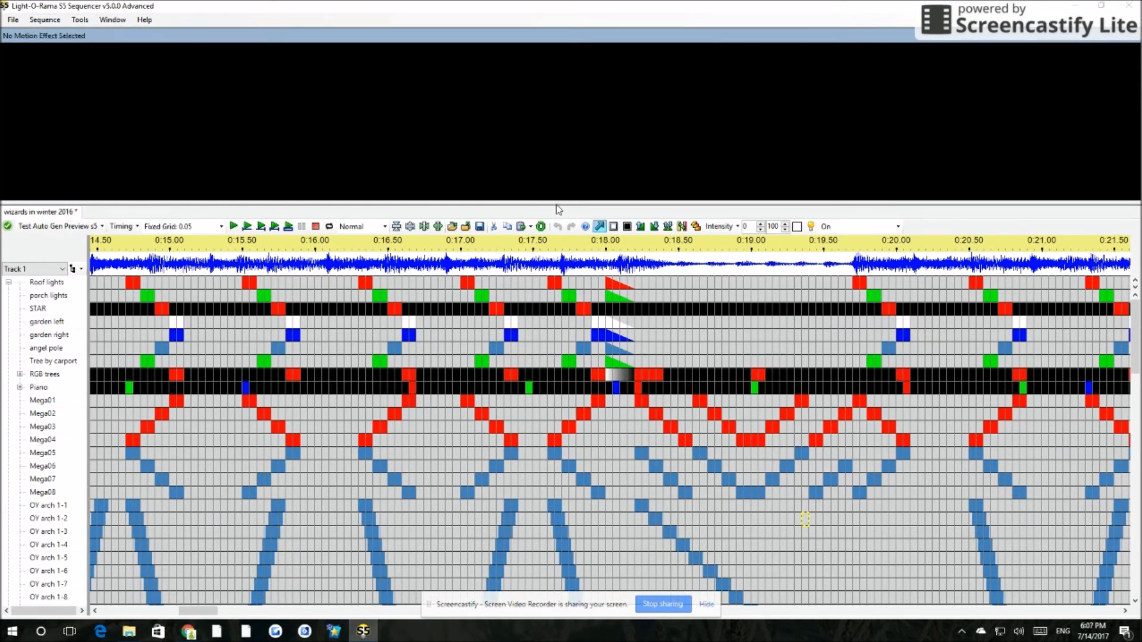
# Resize the preview area above the grid, shrinking it first and enlarging it to show more of the preview
pyautogui.moveTo(550, 202); pyautogui.dragTo(605, 129)
pyautogui.click(738, 275)
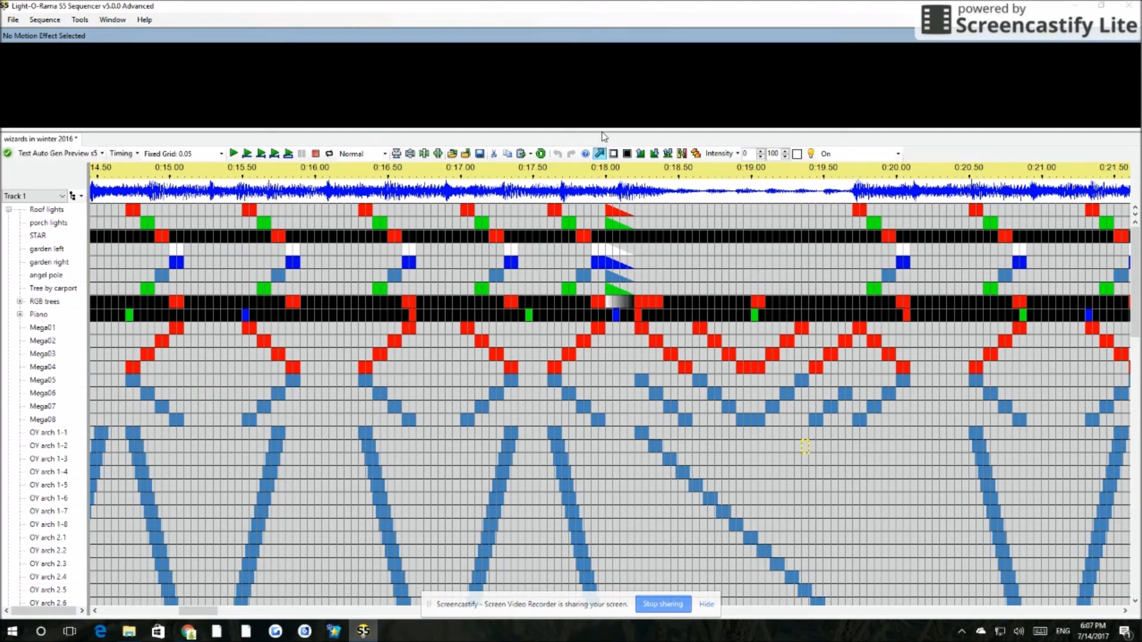
pyautogui.moveTo(589, 130); pyautogui.dragTo(577, 113)
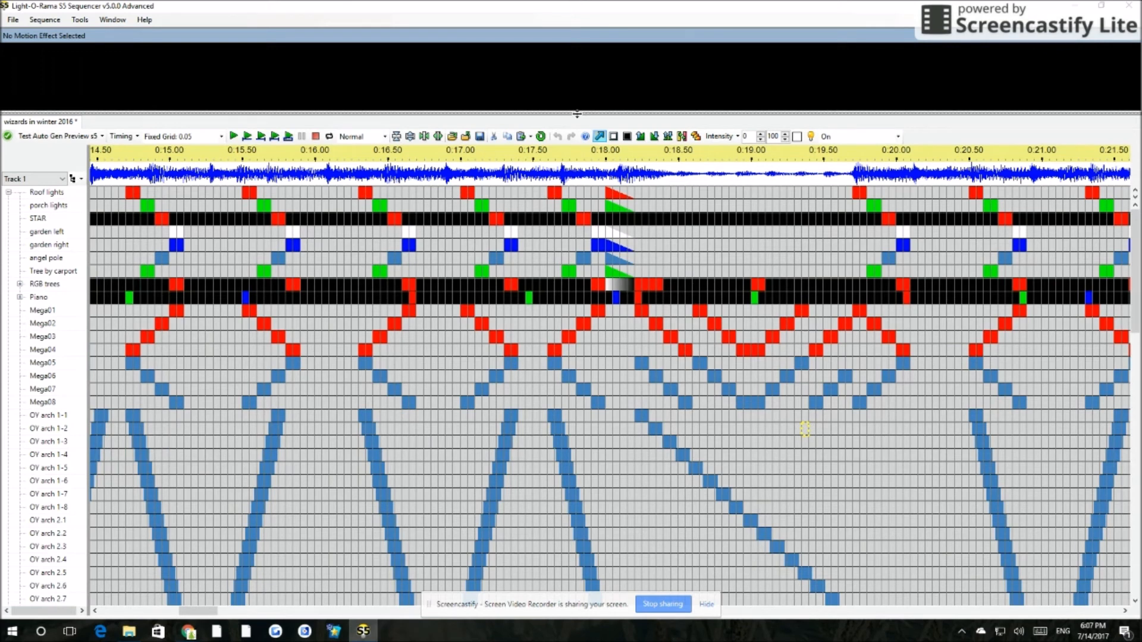
pyautogui.moveTo(576, 113); pyautogui.dragTo(545, 239)
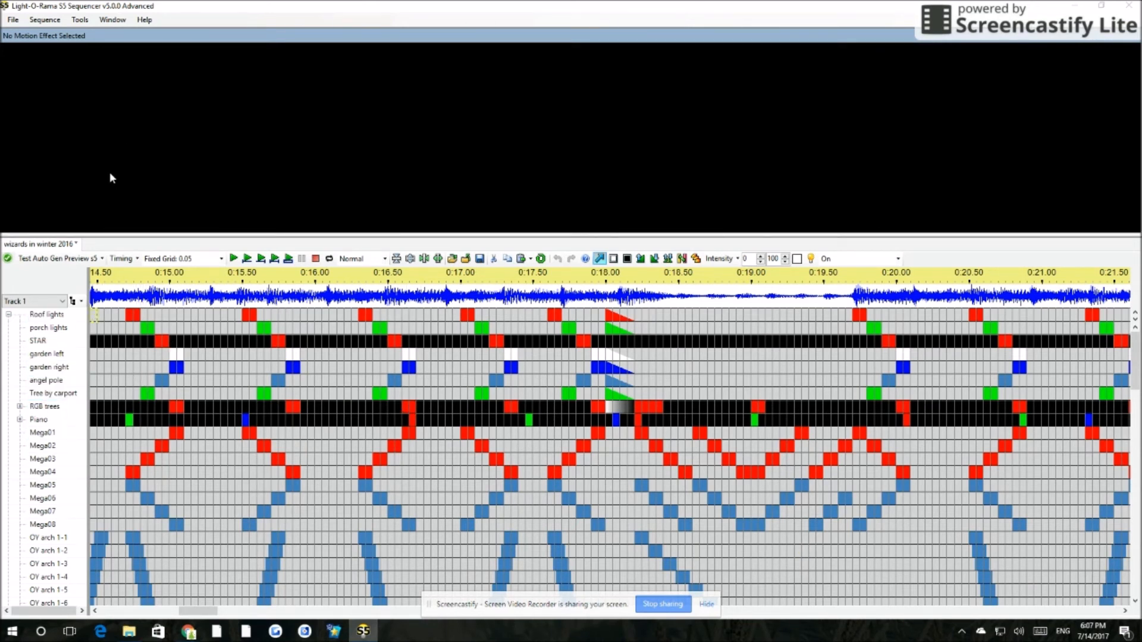
# Play the entire sequence, restart it from the beginning, and stop playback
pyautogui.click(232, 259)
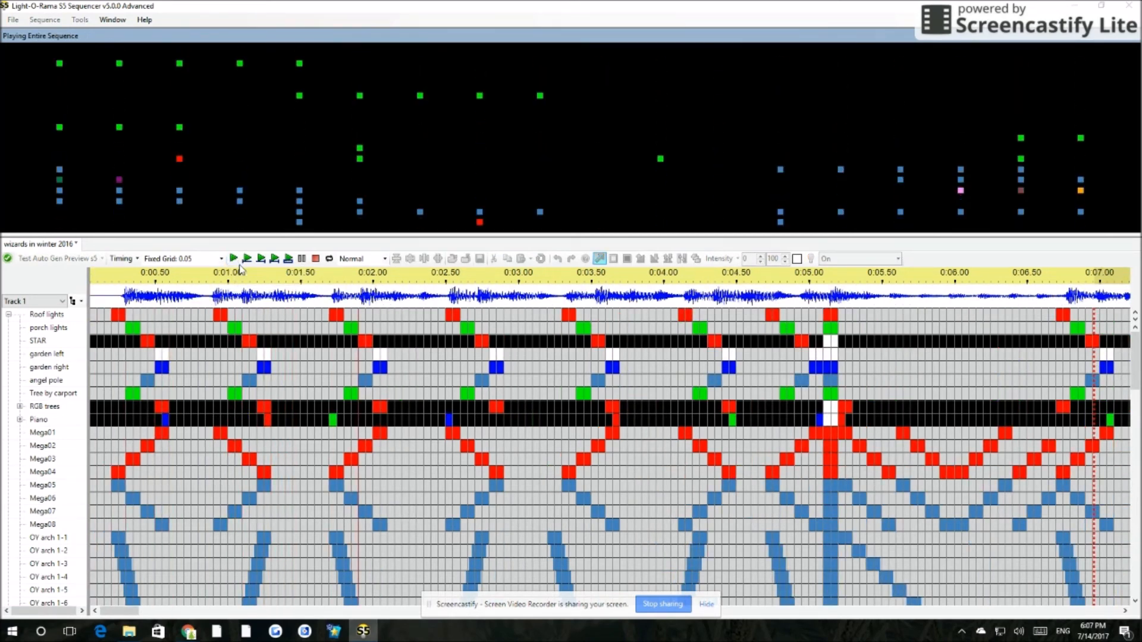
pyautogui.click(233, 258)
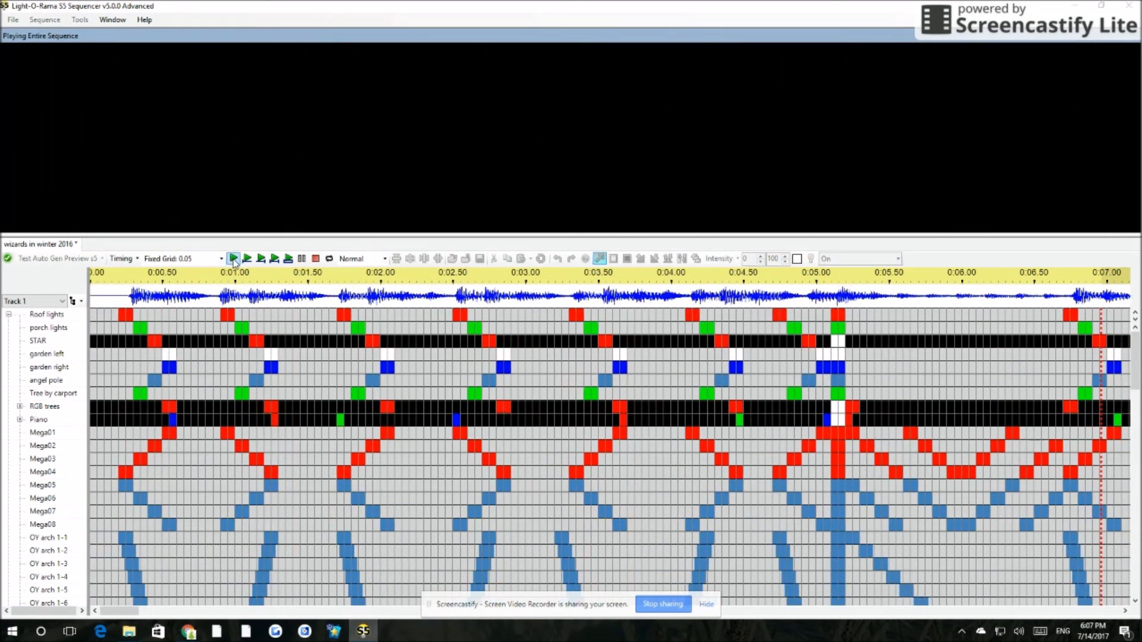
pyautogui.click(315, 258)
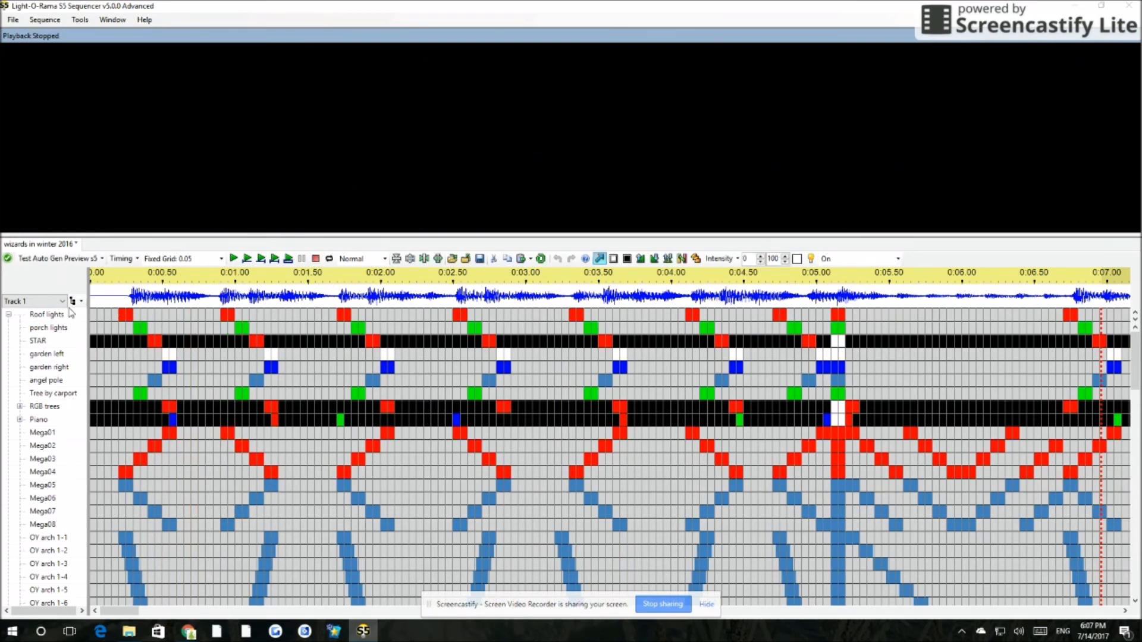
# Select the first cells of the Roof lights row, play the timeline selection and stop it
pyautogui.click(100, 314)
pyautogui.press('space')
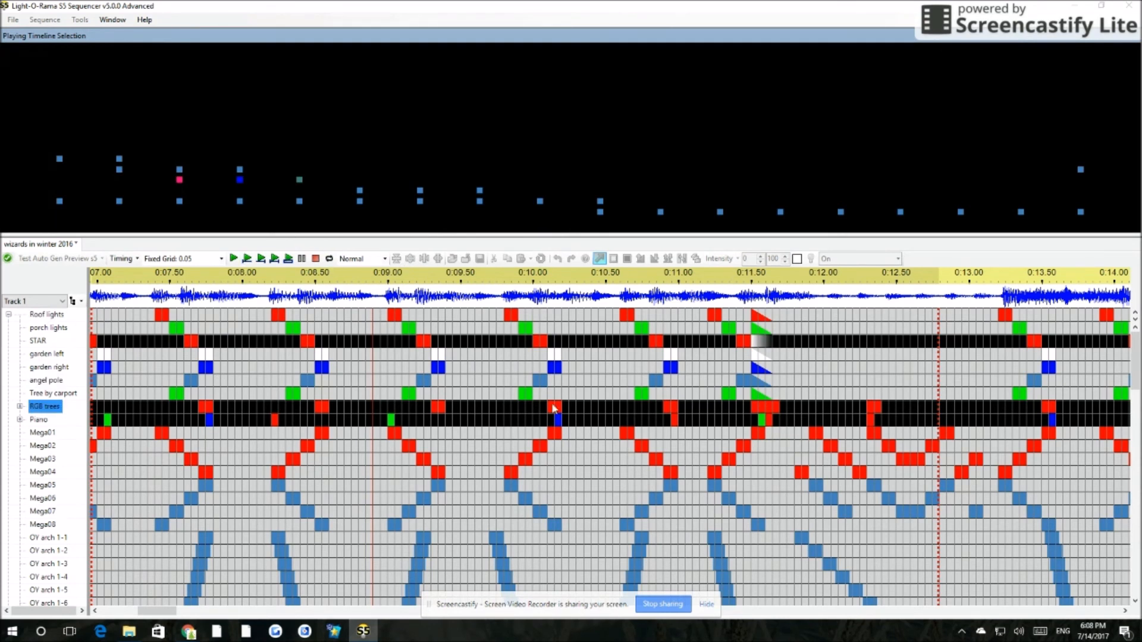
pyautogui.click(315, 259)
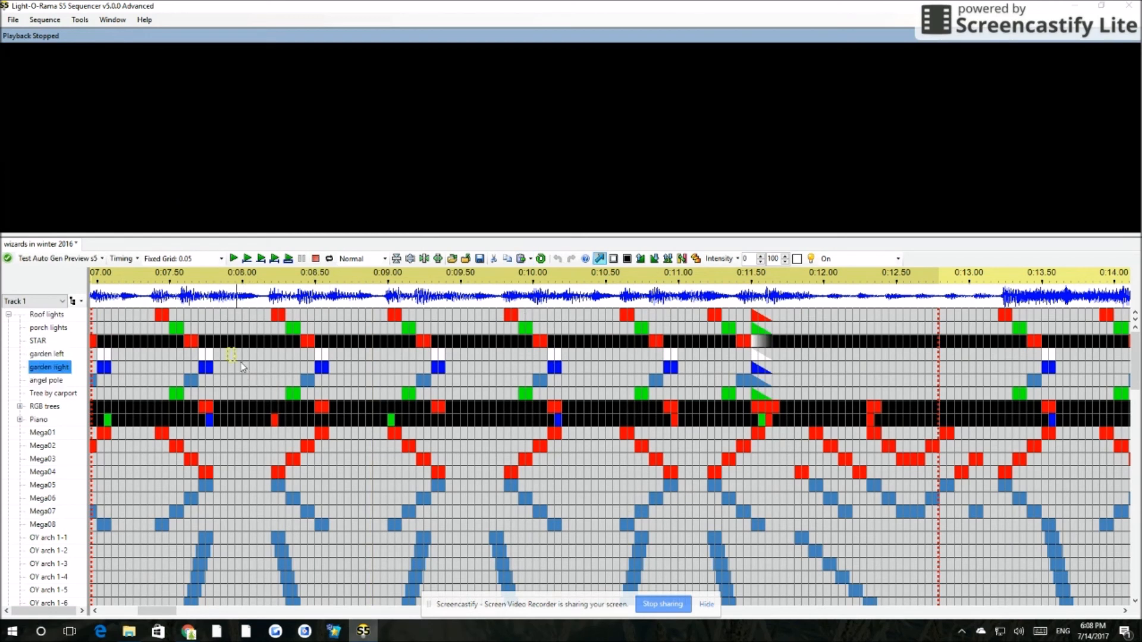
# Play from the garden right effect near 0:07.75, stop, and select a block of cells spanning the Roof lights to RGB trees rows
pyautogui.click(206, 367)
pyautogui.press('space')
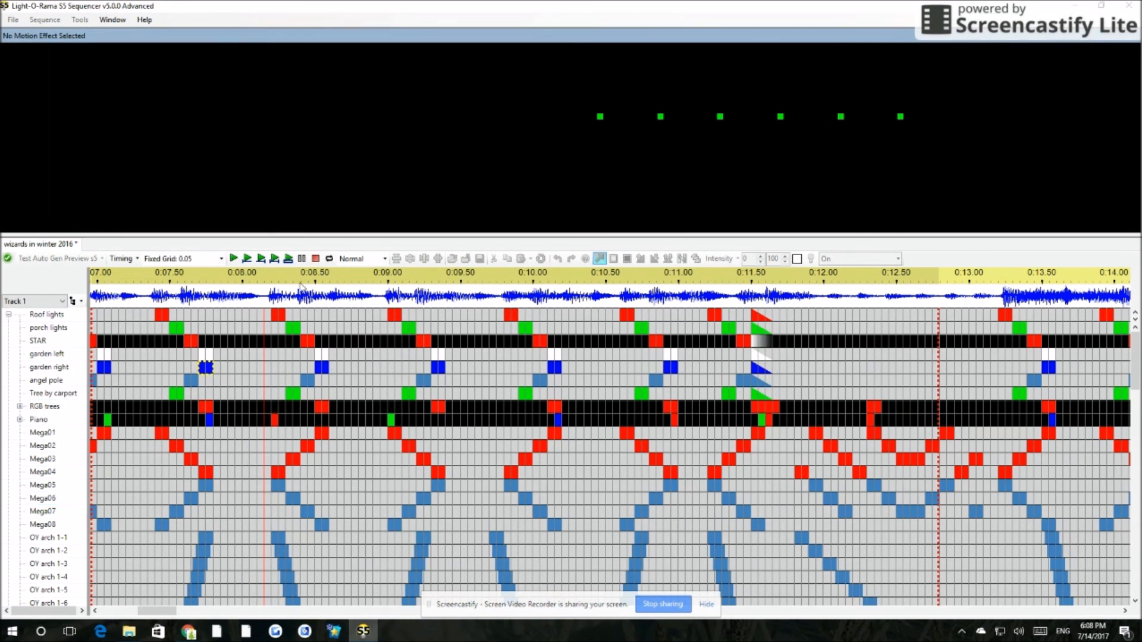
pyautogui.click(316, 259)
pyautogui.moveTo(274, 315); pyautogui.dragTo(361, 406)
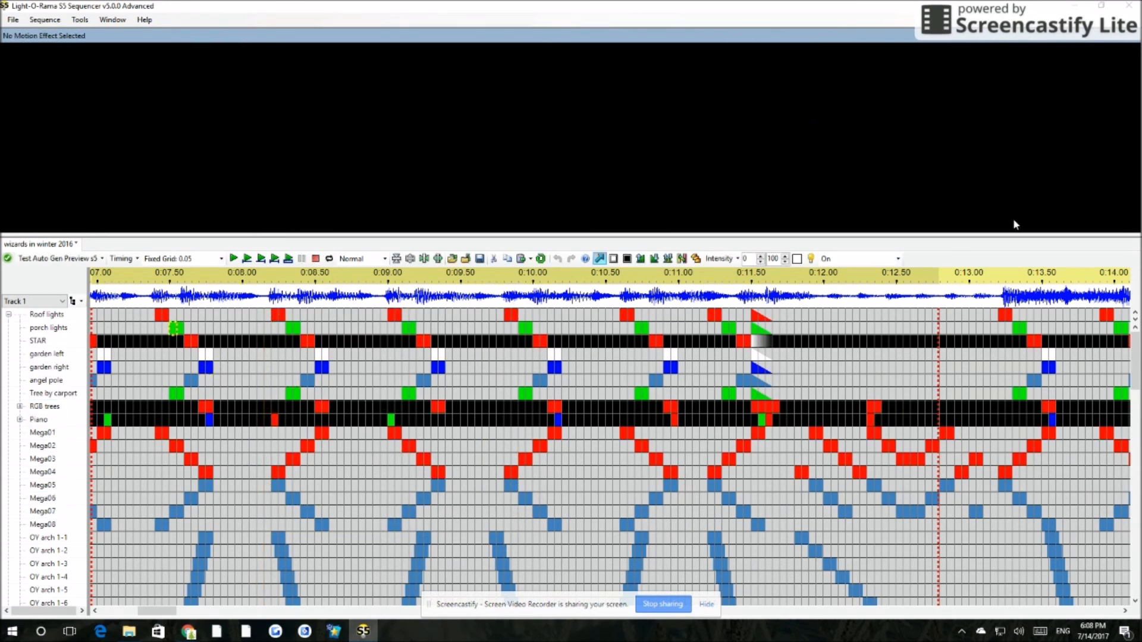